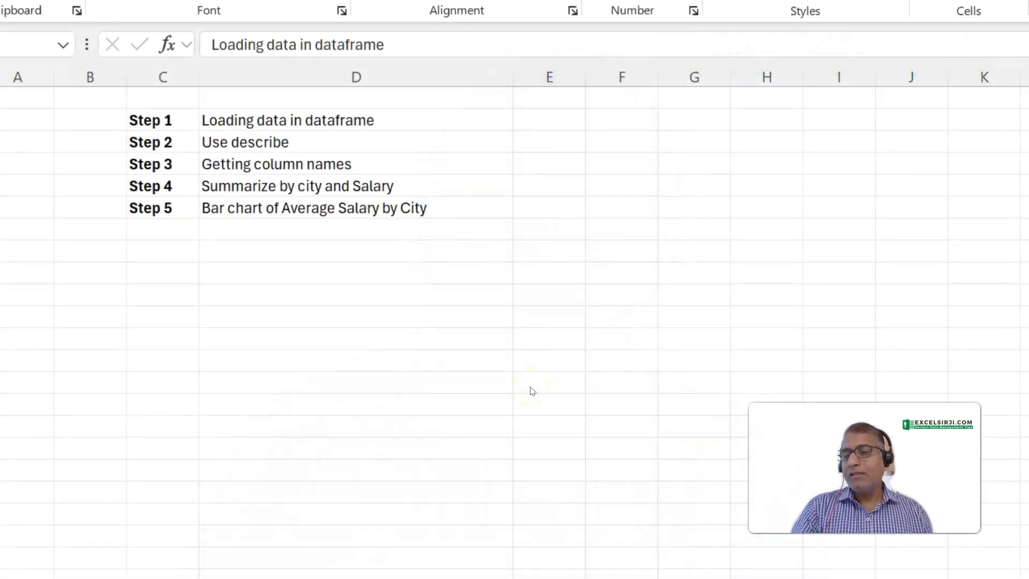
Point out the five plan steps: loading data, describe, column names, city salary summary and bar chart
left_click(282, 121)
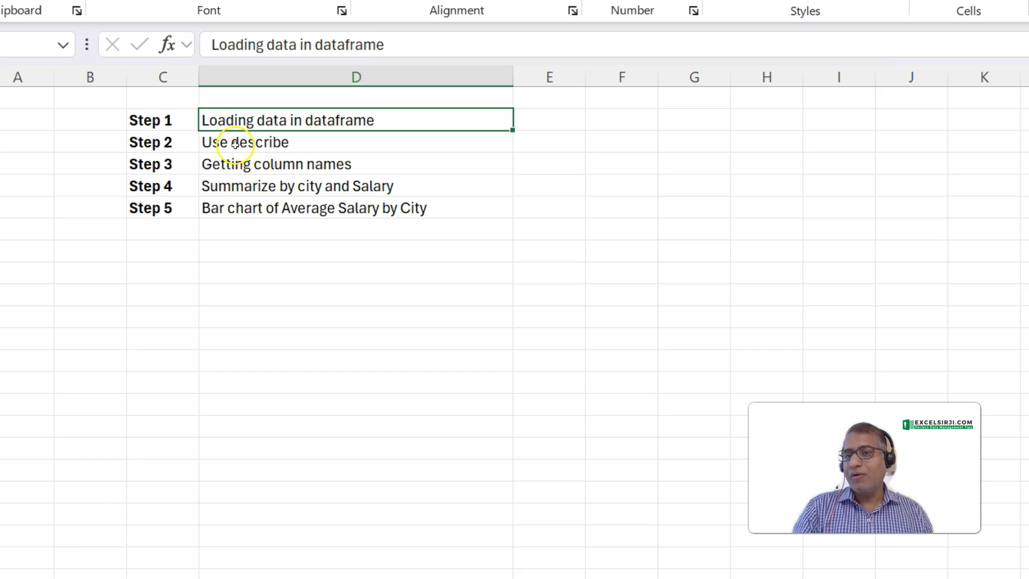
left_click(268, 151)
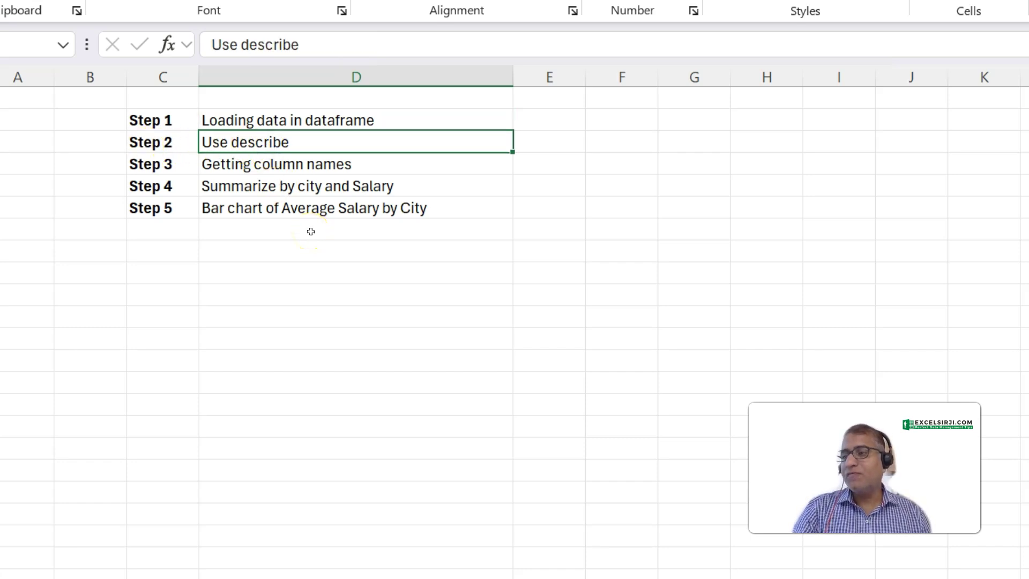
left_click(274, 167)
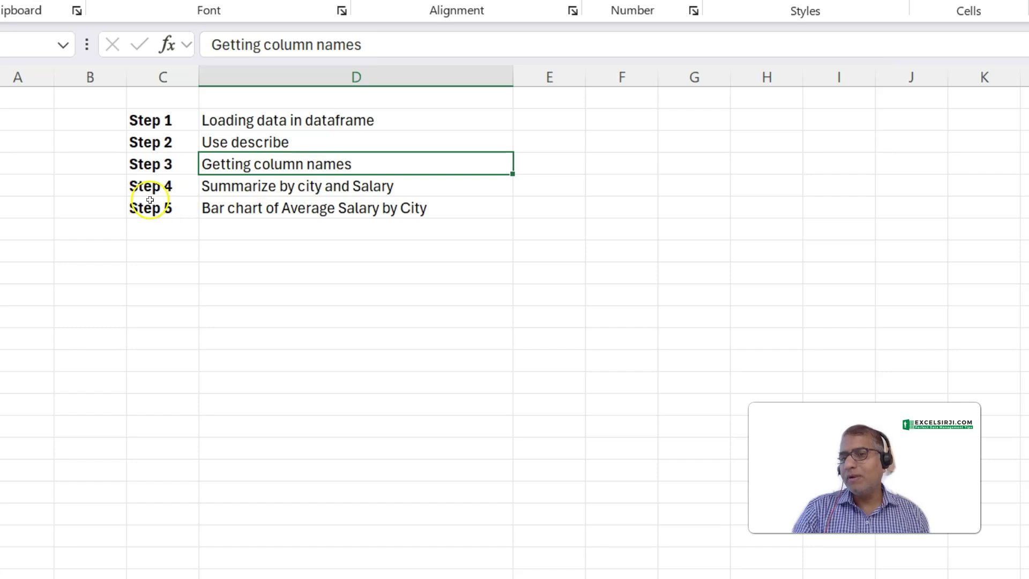
left_click(258, 191)
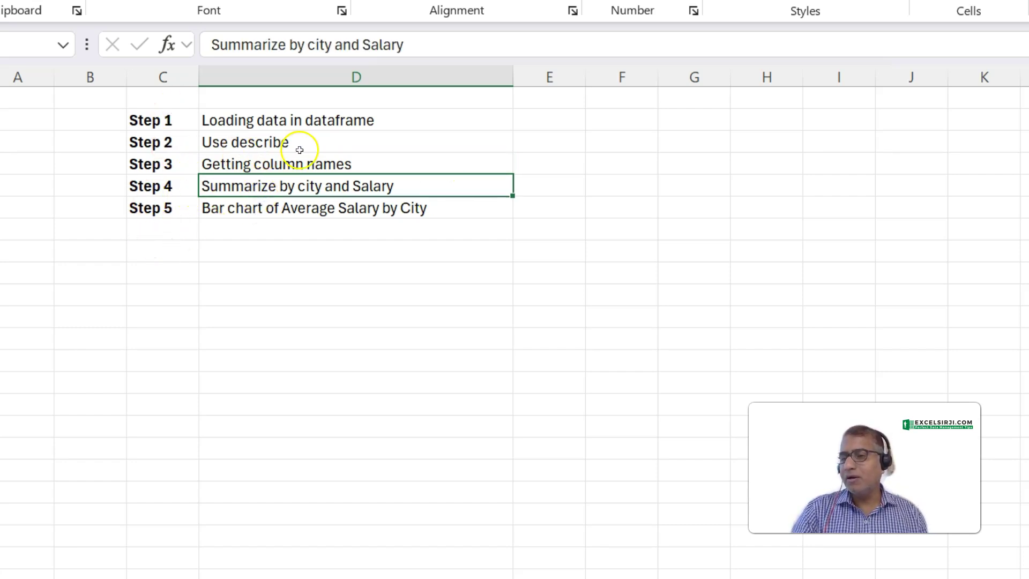
left_click(290, 210)
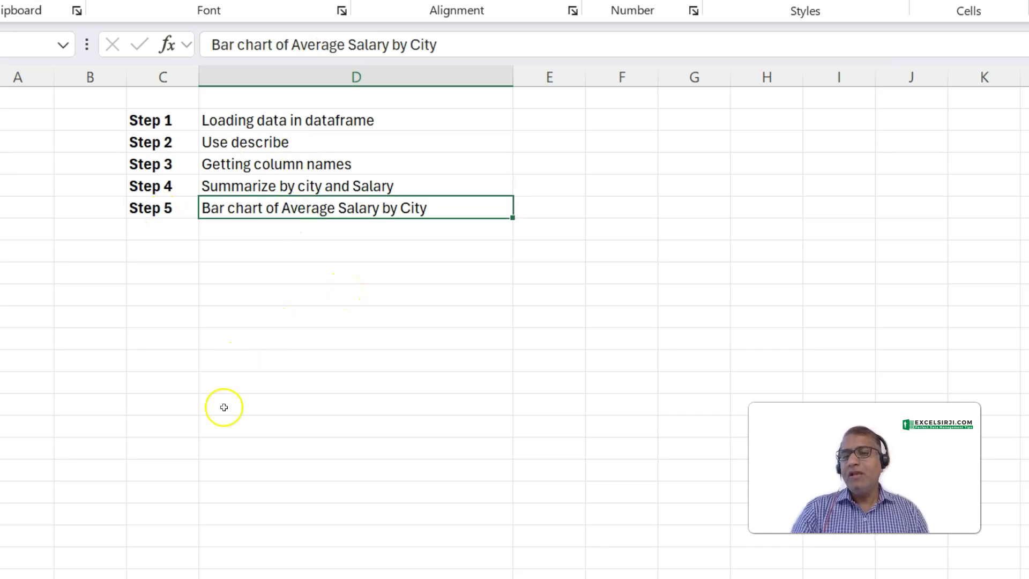
Switch to the employee data sheet and highlight the ID, Name, Age, City, Salary table
key("ctrl+Page_Up")
scroll(148, 247, "down", 1)
scroll(117, 193, "up", 1)
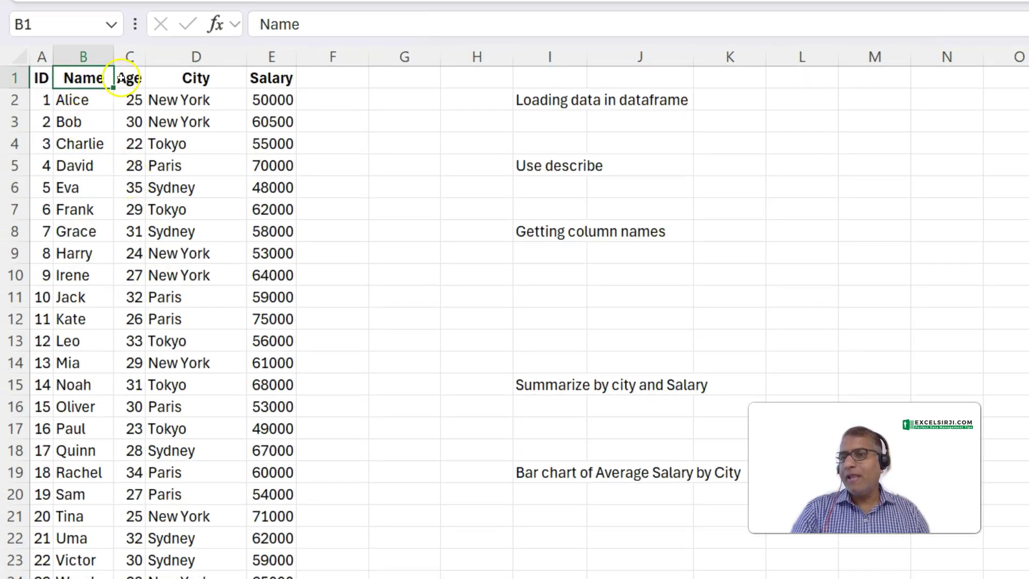
scroll(274, 204, "down", 13)
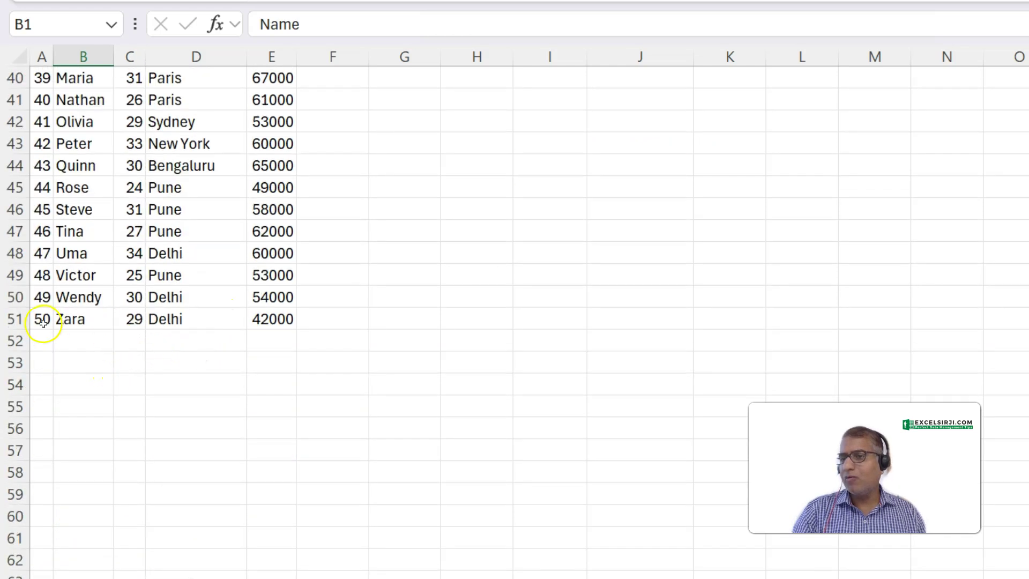
scroll(317, 320, "up", 9)
scroll(318, 319, "up", 4)
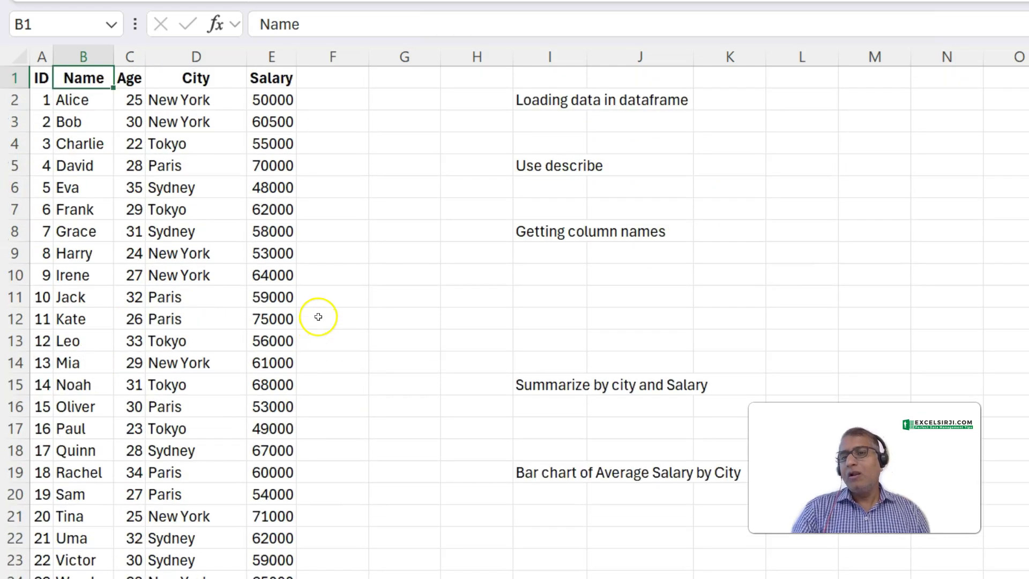
mouse_move(43, 77)
left_mouse_down()
mouse_move(269, 165)
mouse_move(270, 344)
left_mouse_up()
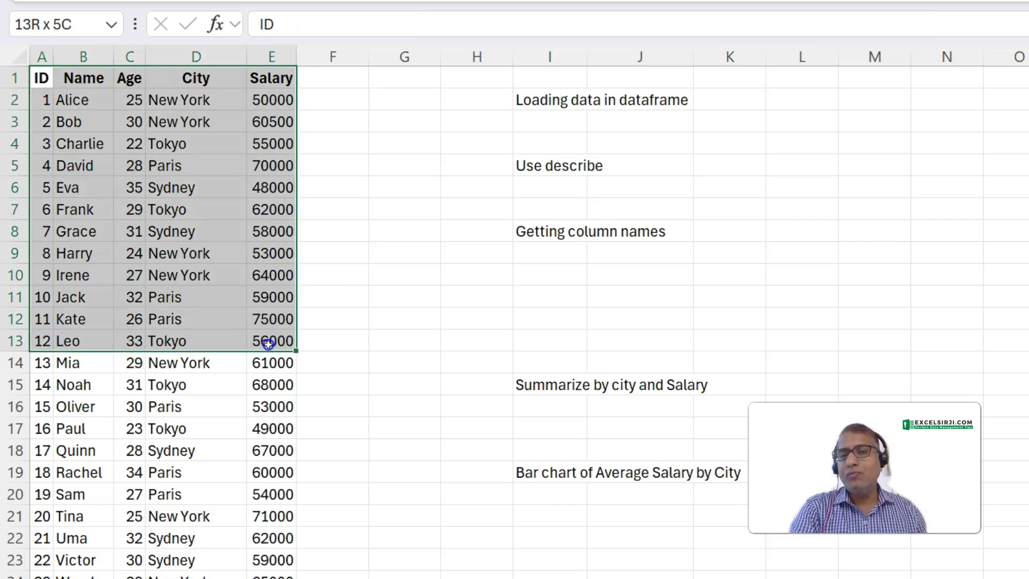
left_click_drag(268, 344, 268, 344)
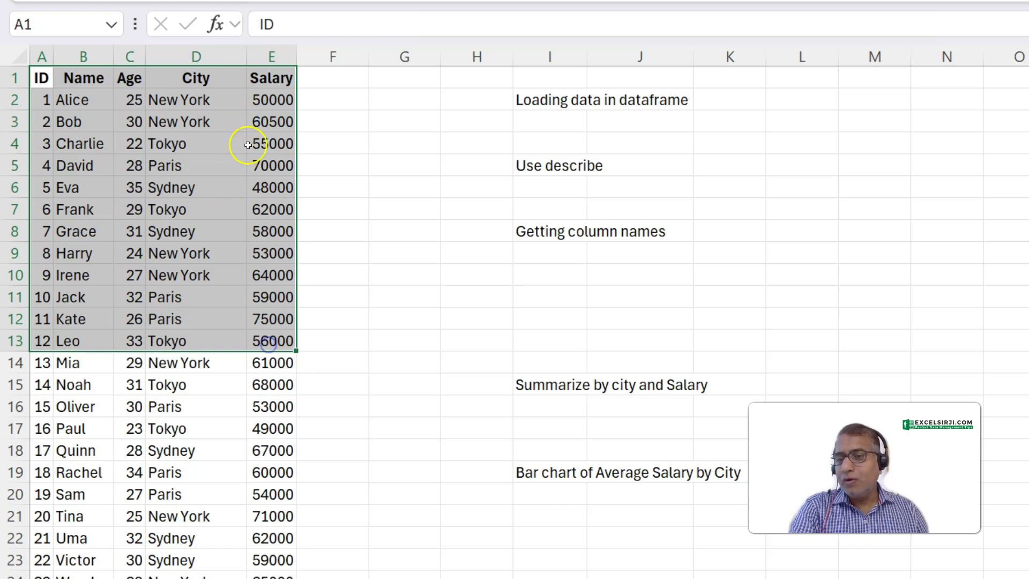
left_click(538, 106)
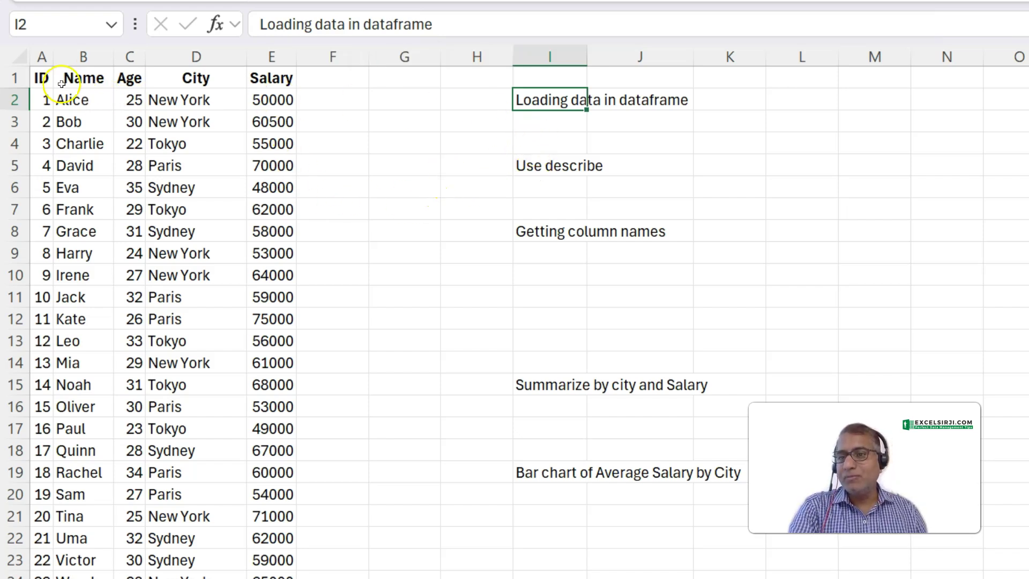
left_click_drag(43, 79, 262, 263)
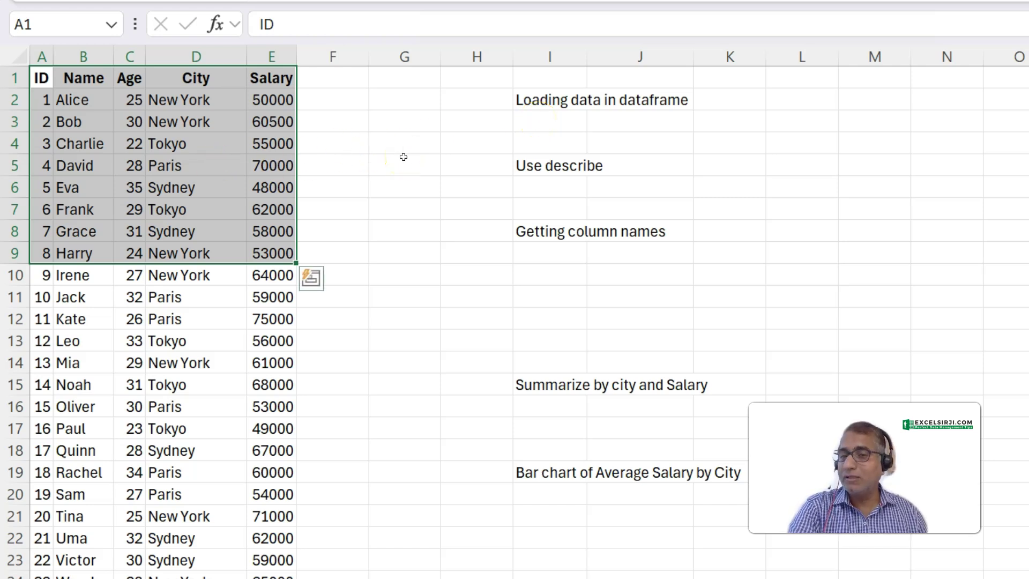
Start a Python formula in I3 reading df = xl("A1:E51", headers=True) from the table
left_click(545, 127)
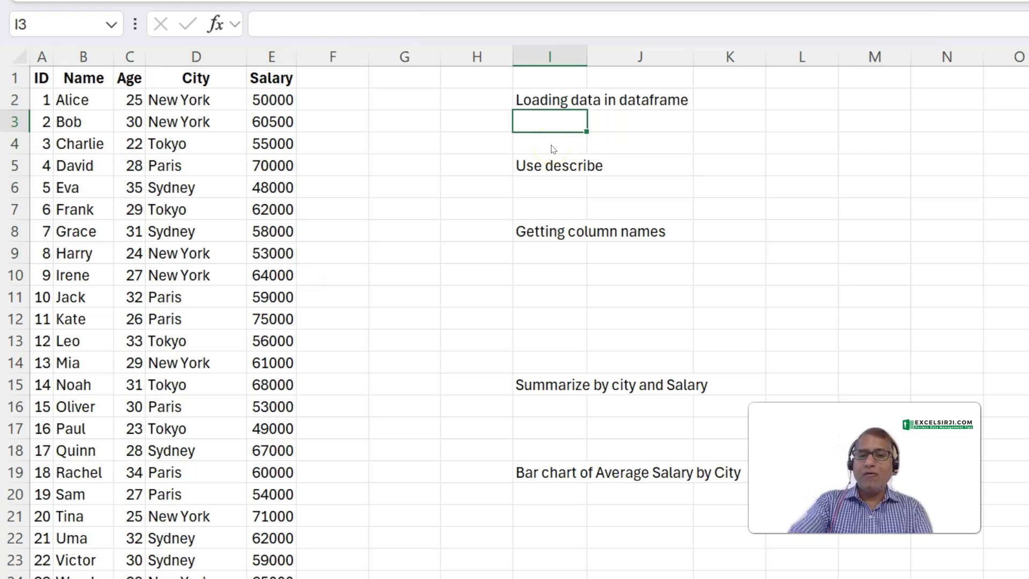
type("=py")
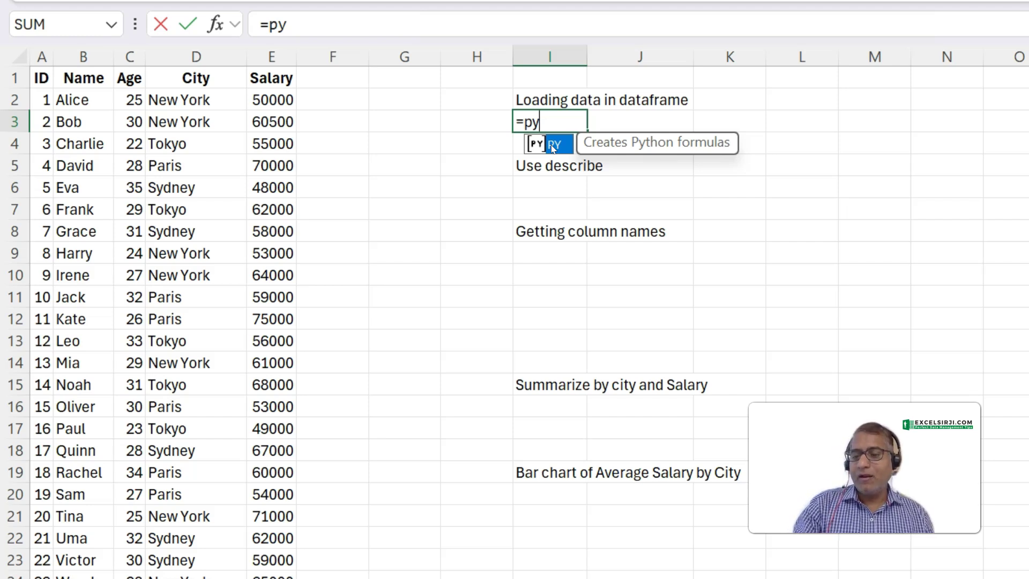
double_click(553, 145)
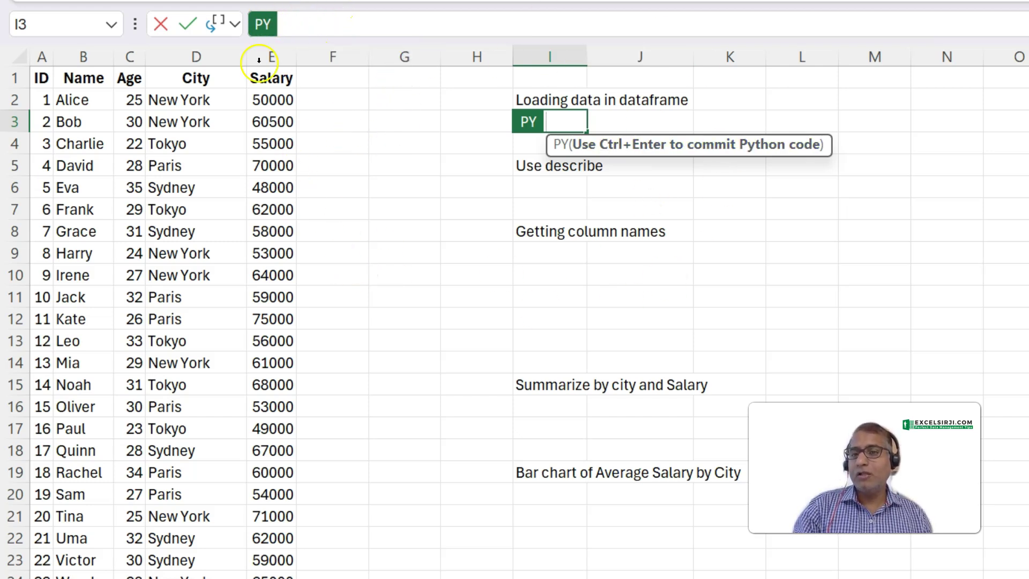
left_click(382, 28)
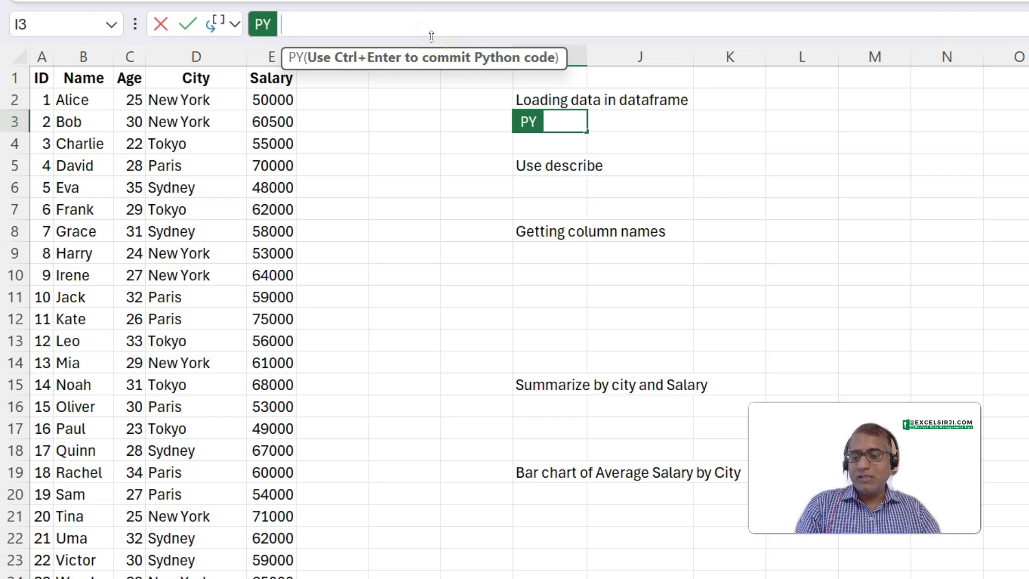
type("df")
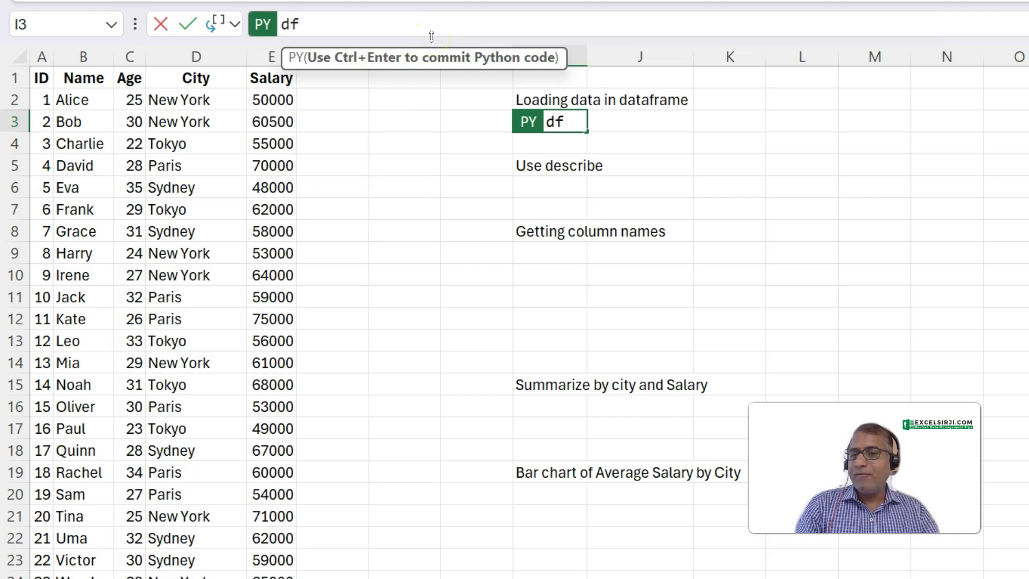
type(" =")
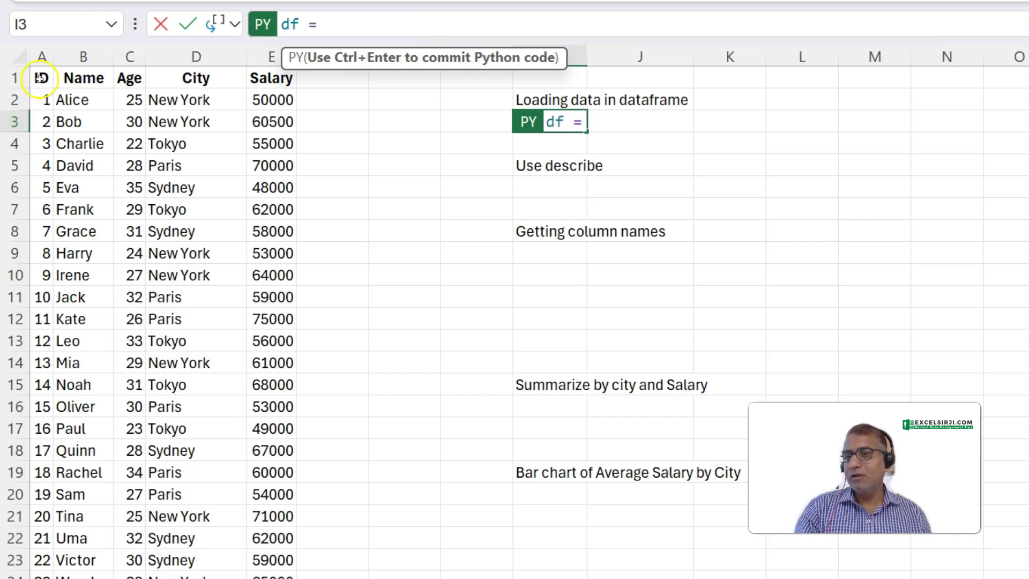
left_click_drag(41, 78, 279, 536)
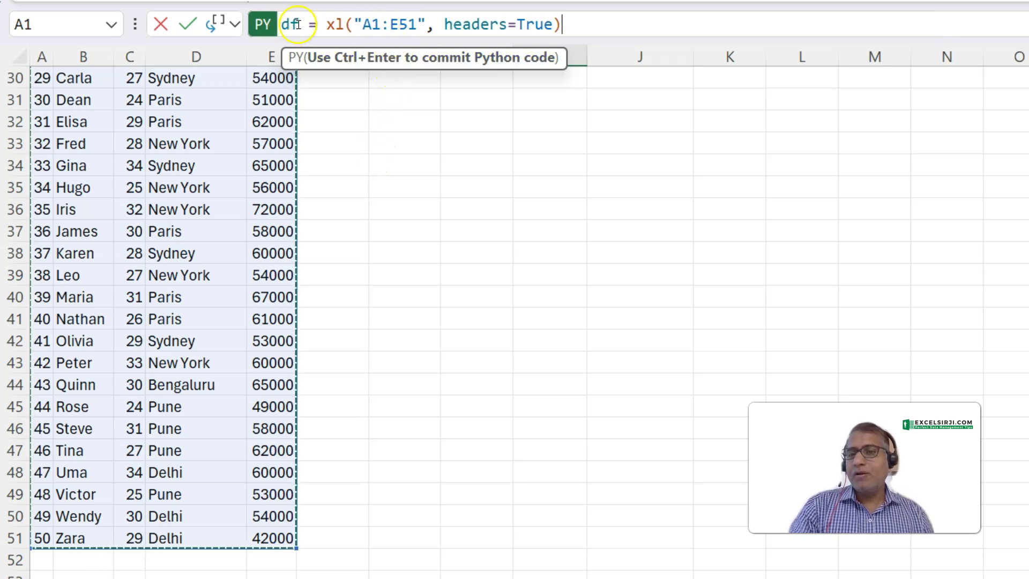
mouse_move(311, 39)
mouse_move(338, 24)
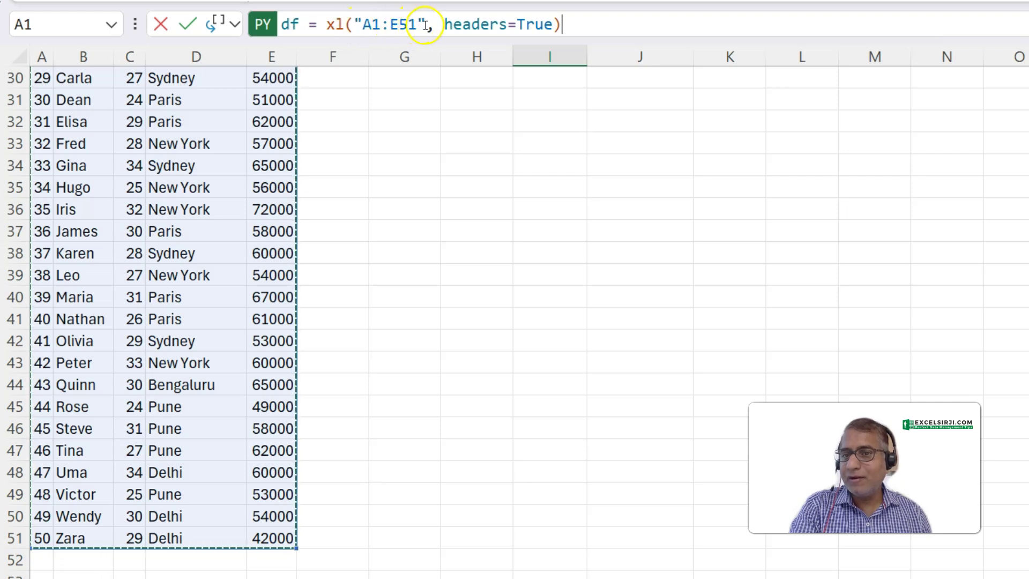
scroll(241, 252, "up", 10)
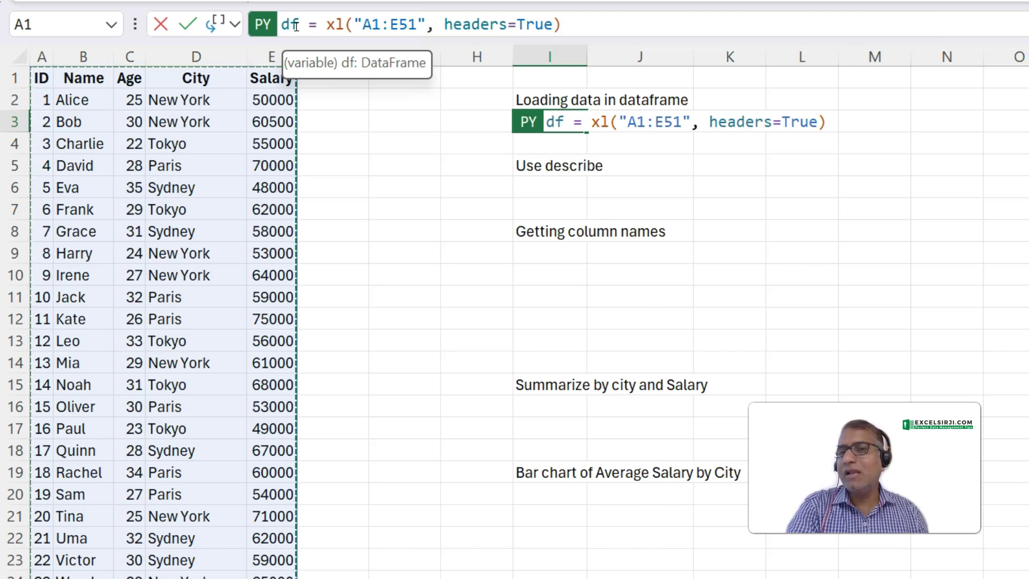
left_click(581, 23)
Commit I3's Python code with Ctrl+Enter so it returns the employee DataFrame
key("Return")
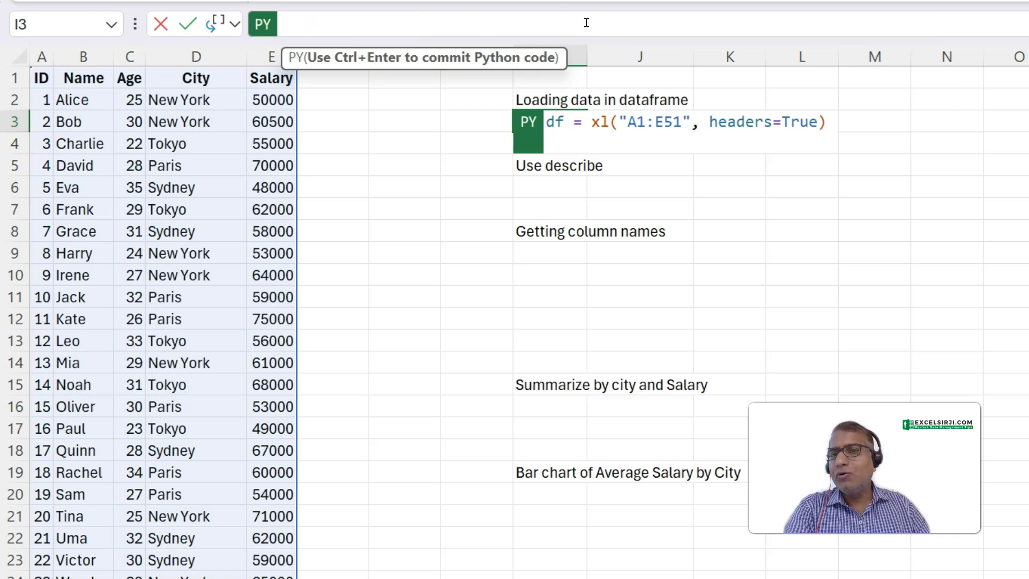
key("BackSpace")
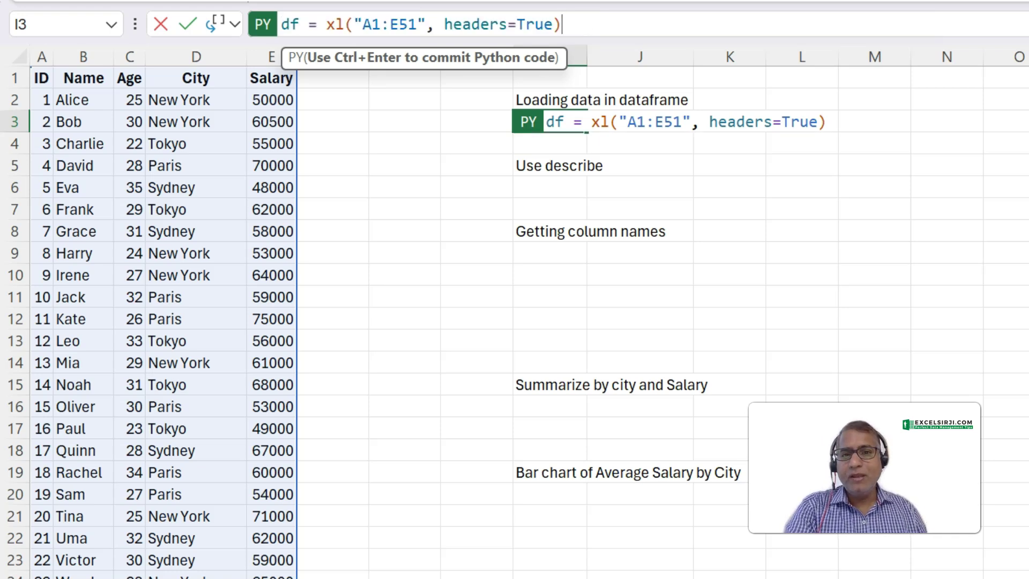
key("ctrl+shift+u")
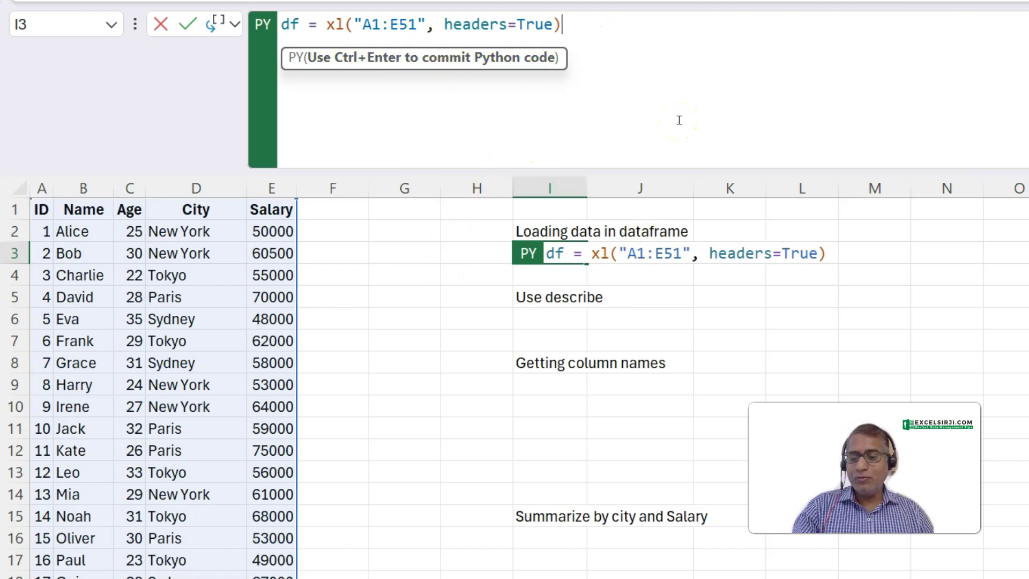
key("ctrl+Return")
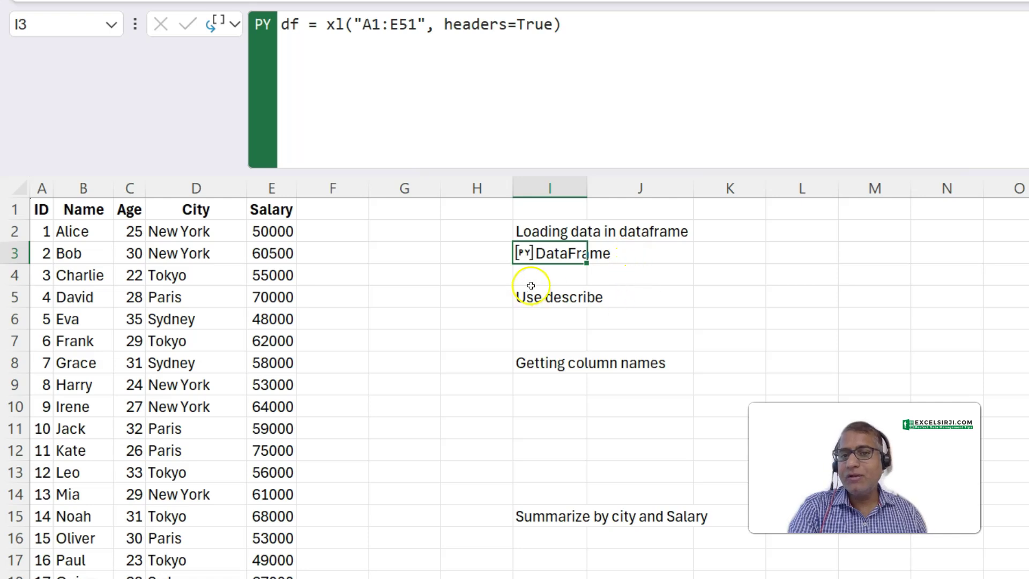
key("ctrl+shift+u")
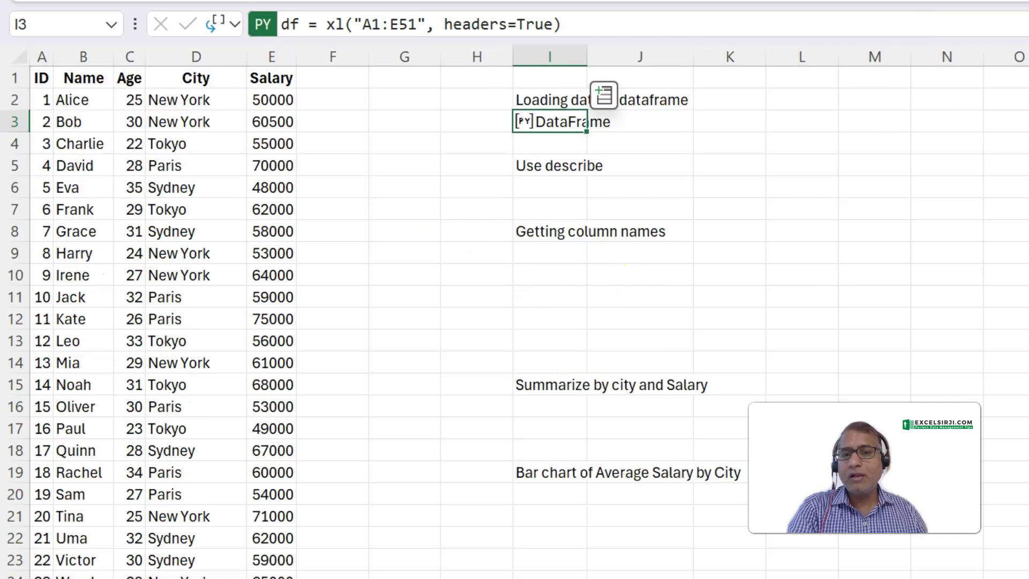
Preview I3's 50x5 DataFrame and mark row 3 from I3 across to column O
left_click(527, 124)
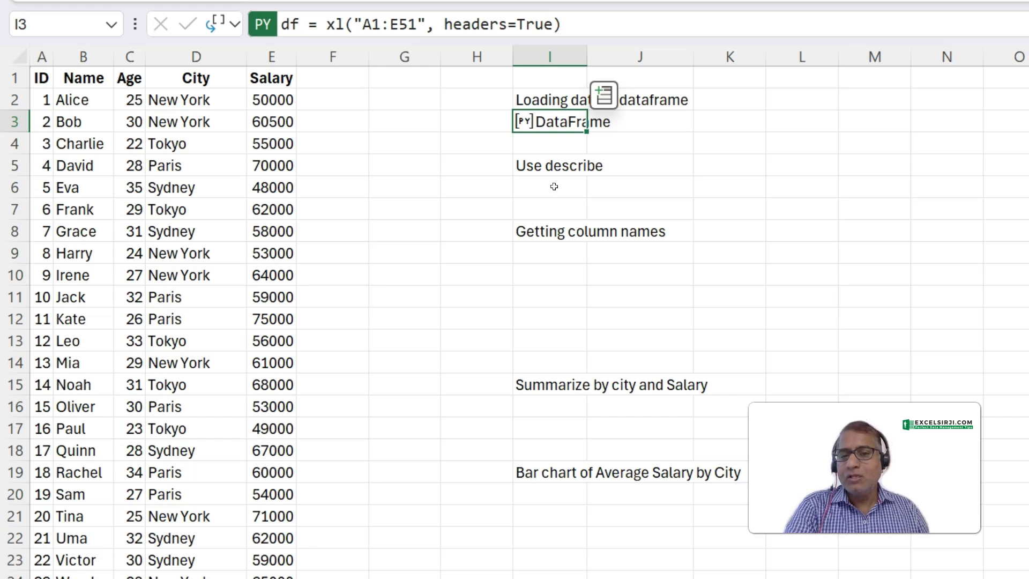
left_click(554, 187)
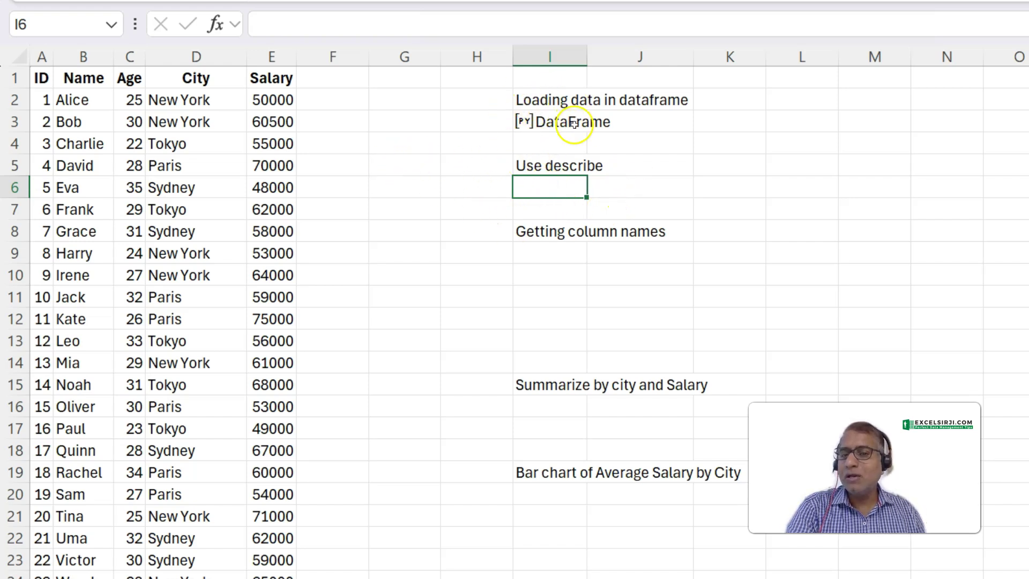
left_click_drag(485, 121, 489, 104)
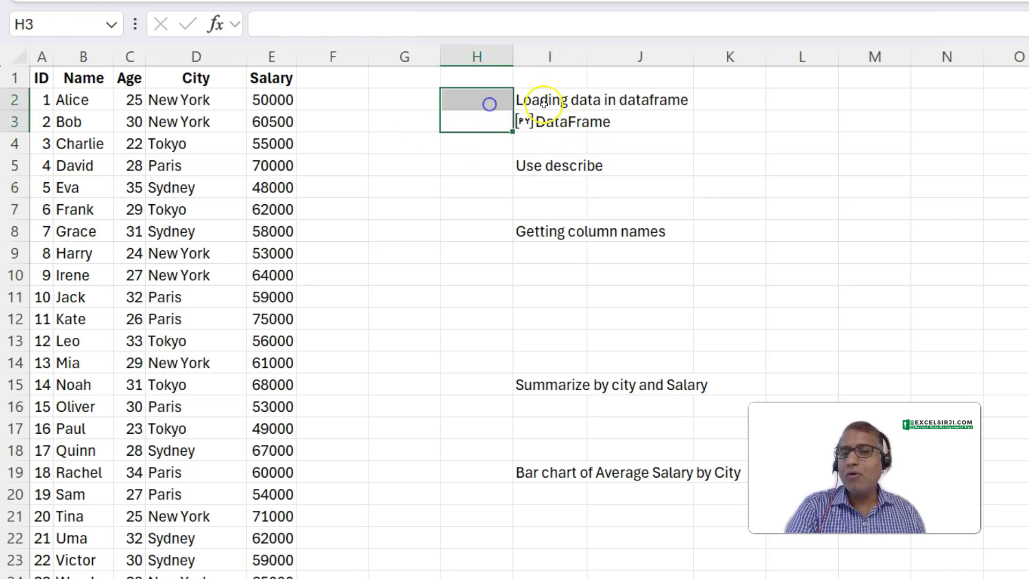
left_click(568, 118)
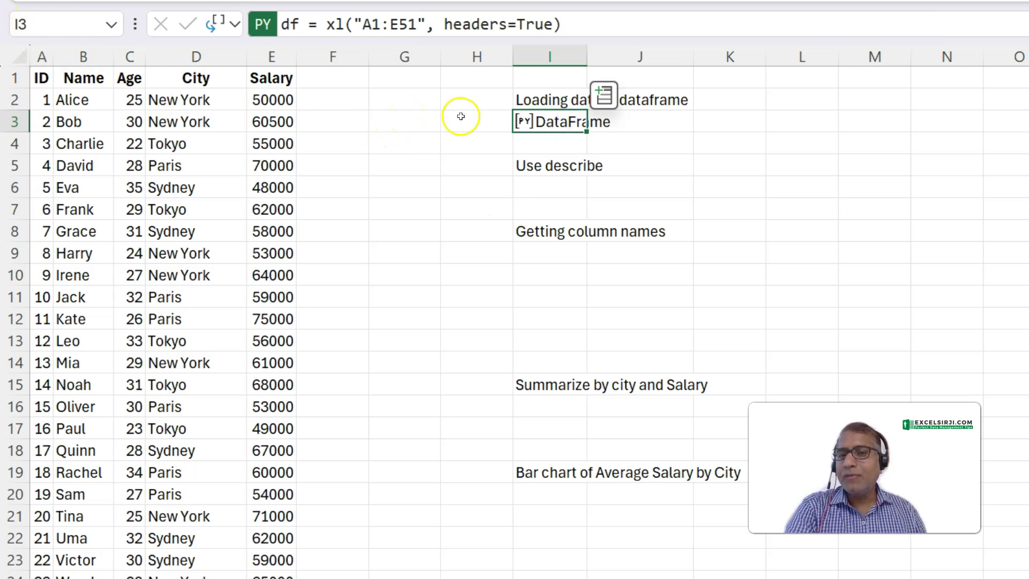
left_click_drag(462, 112, 412, 83)
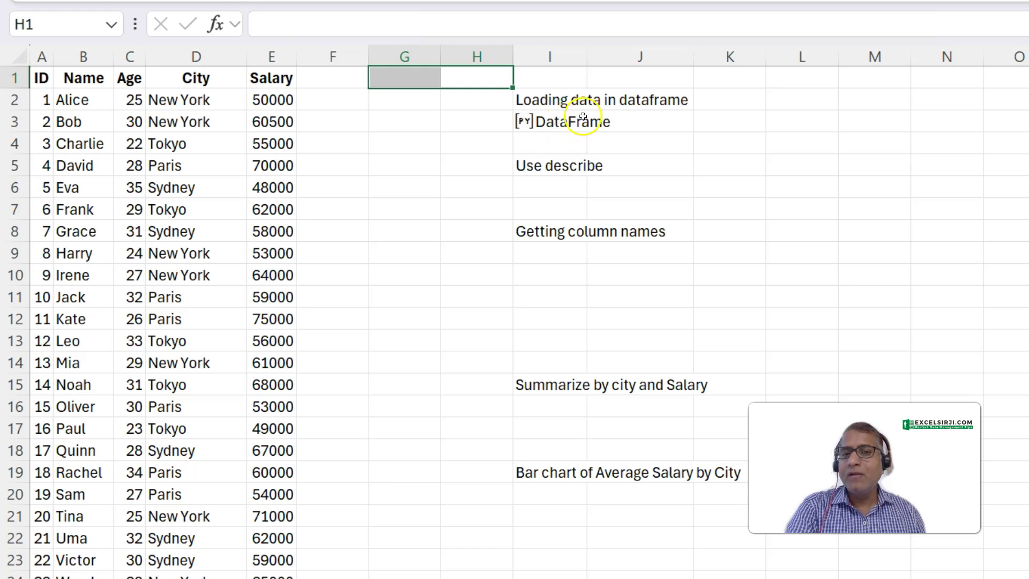
left_click_drag(552, 122, 1018, 121)
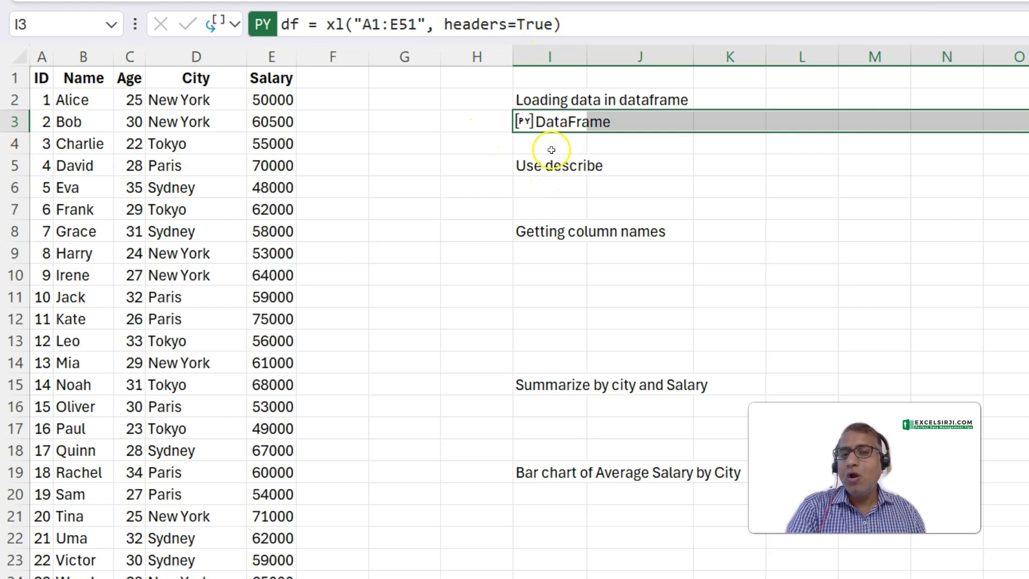
left_click_drag(362, 144, 859, 363)
Enter and run df.describe() as a Python formula in cell I6
left_click(540, 170)
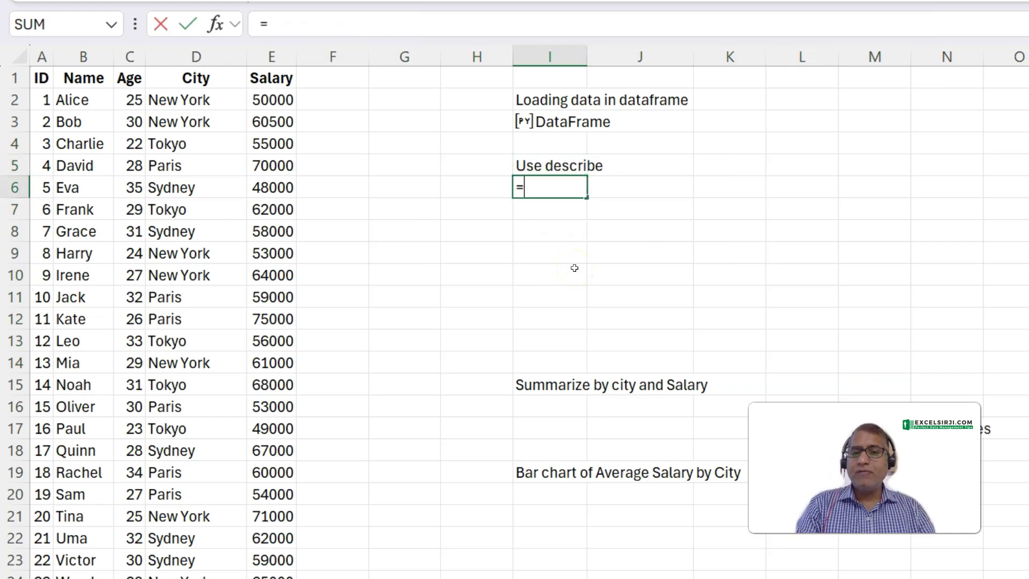
type("=py")
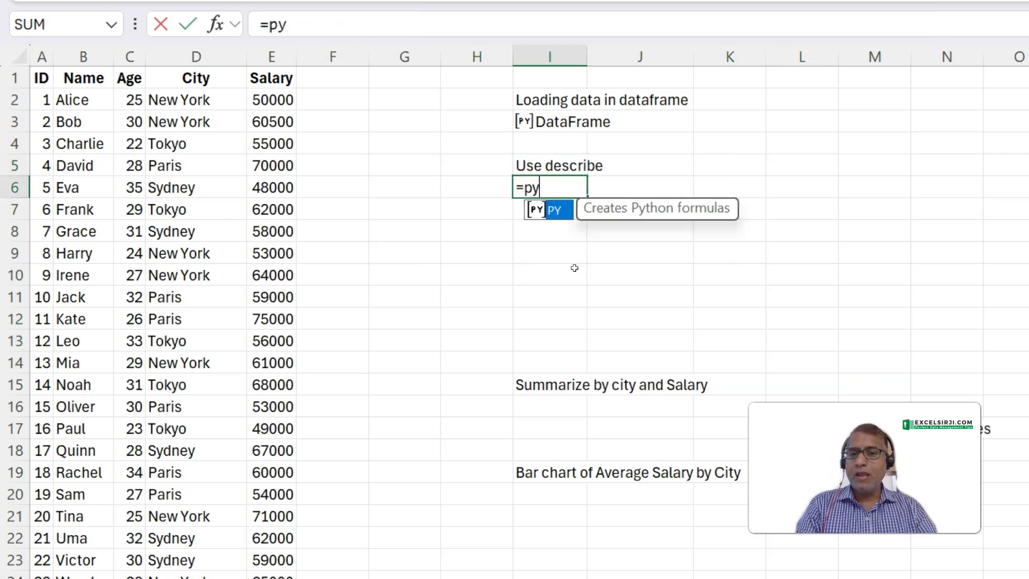
key("Tab")
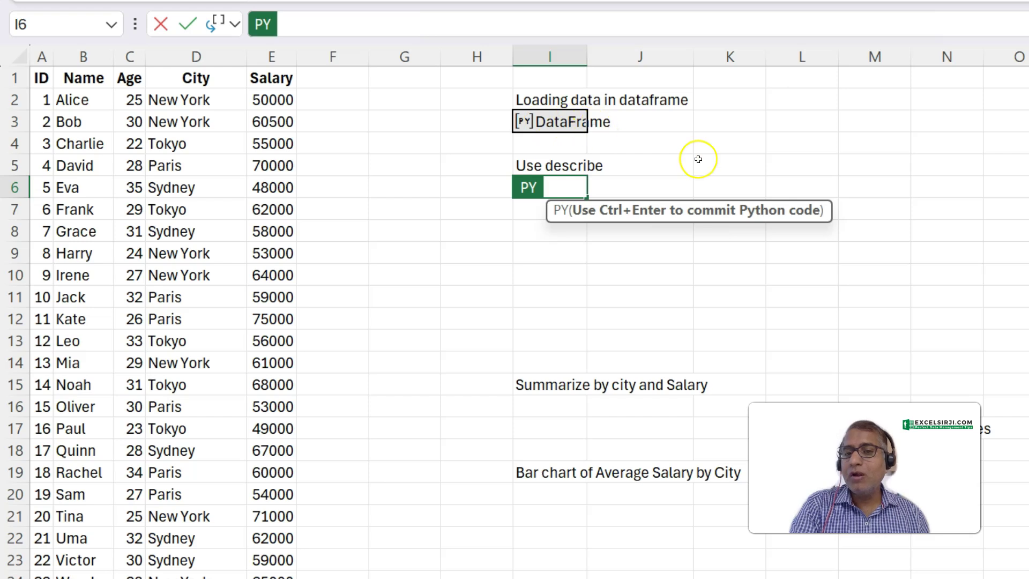
type("d")
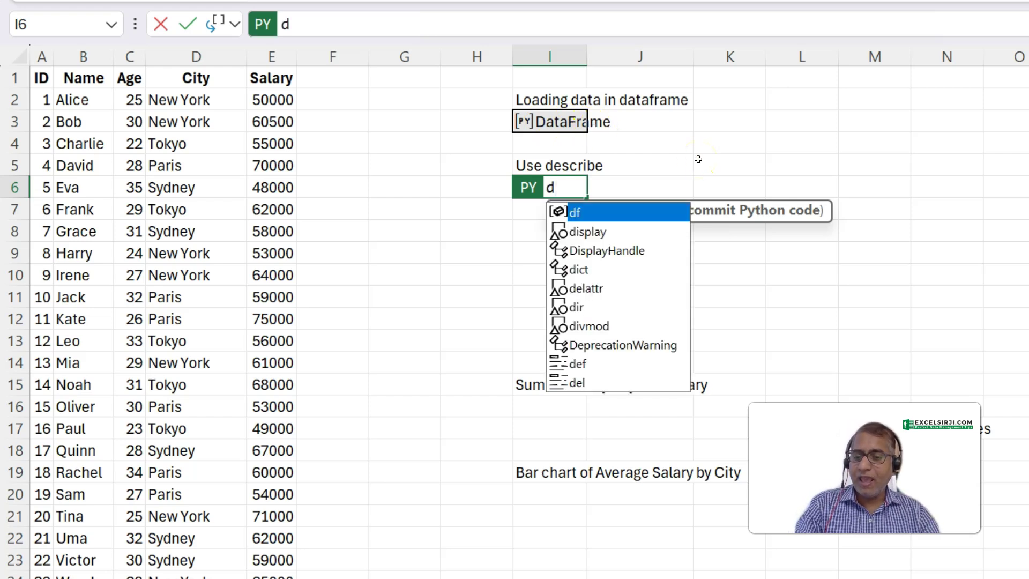
type("f.d")
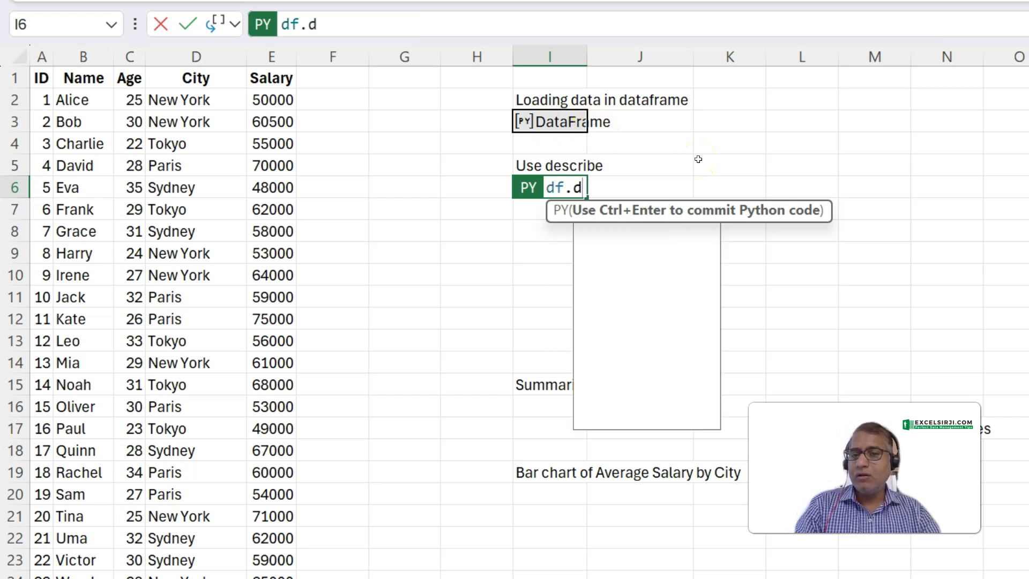
type("e")
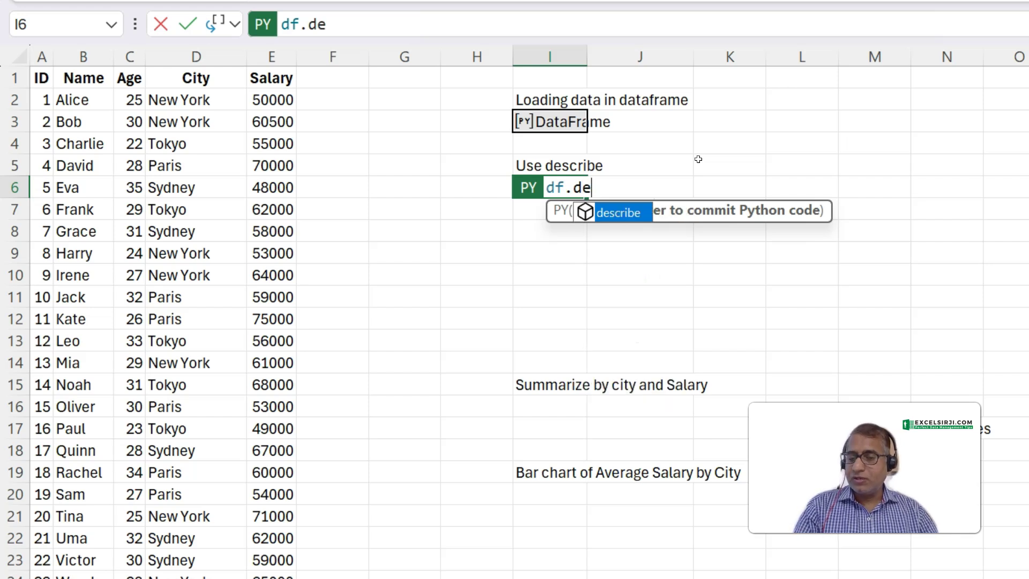
key("Tab")
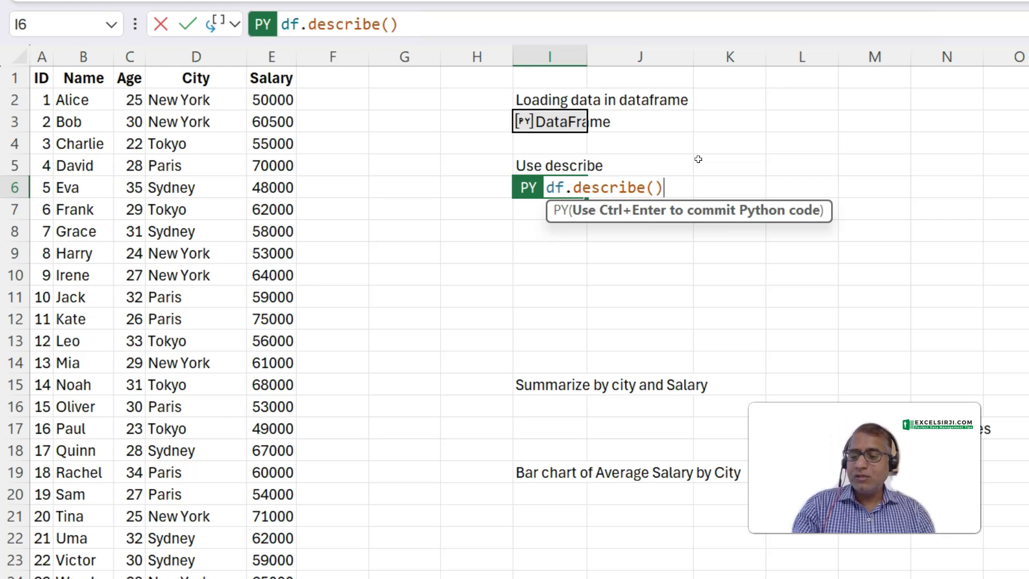
key("ctrl+Return")
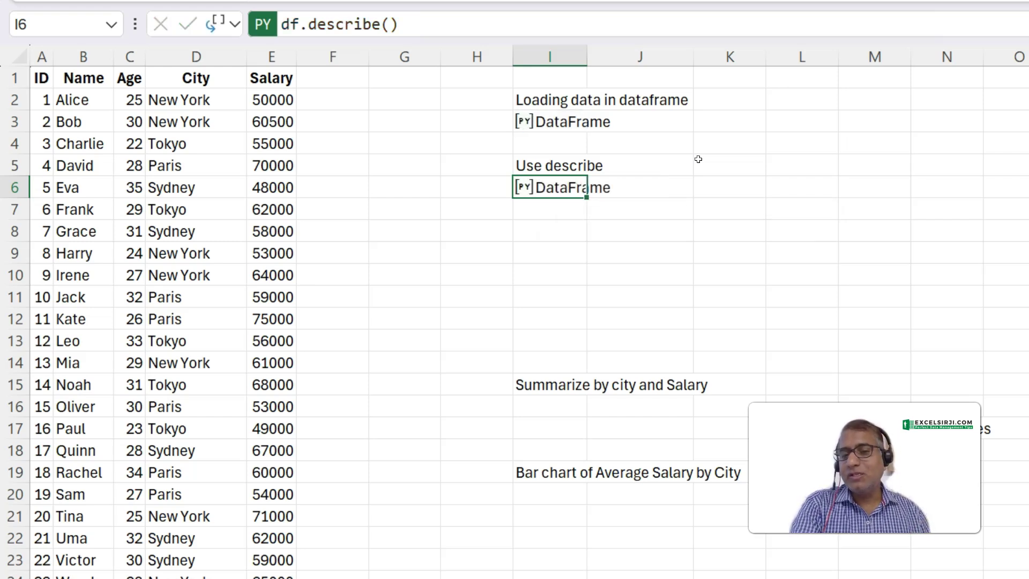
Reselect I6 and preview its describe statistics card, then close it
left_click(539, 232)
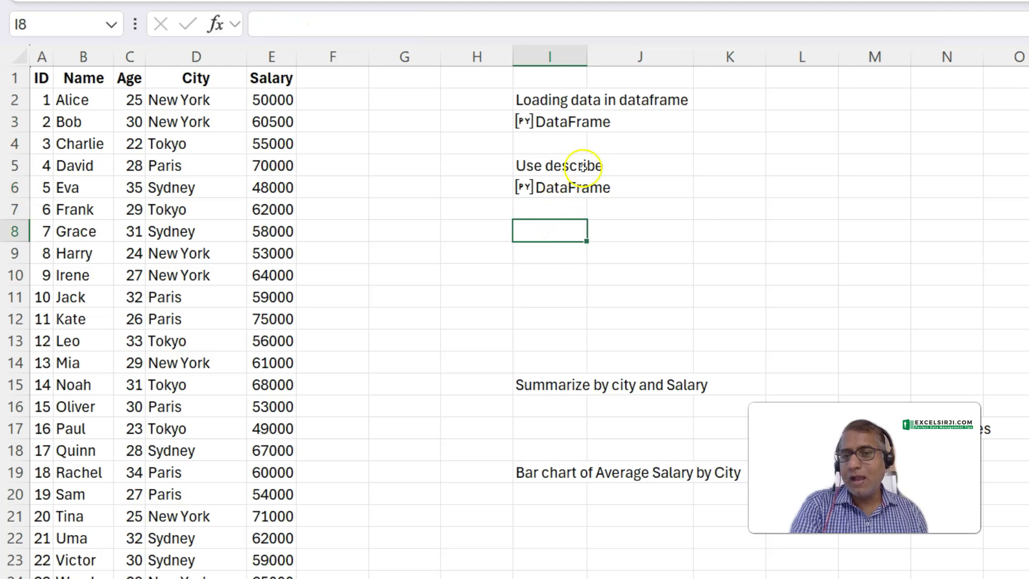
left_click(558, 189)
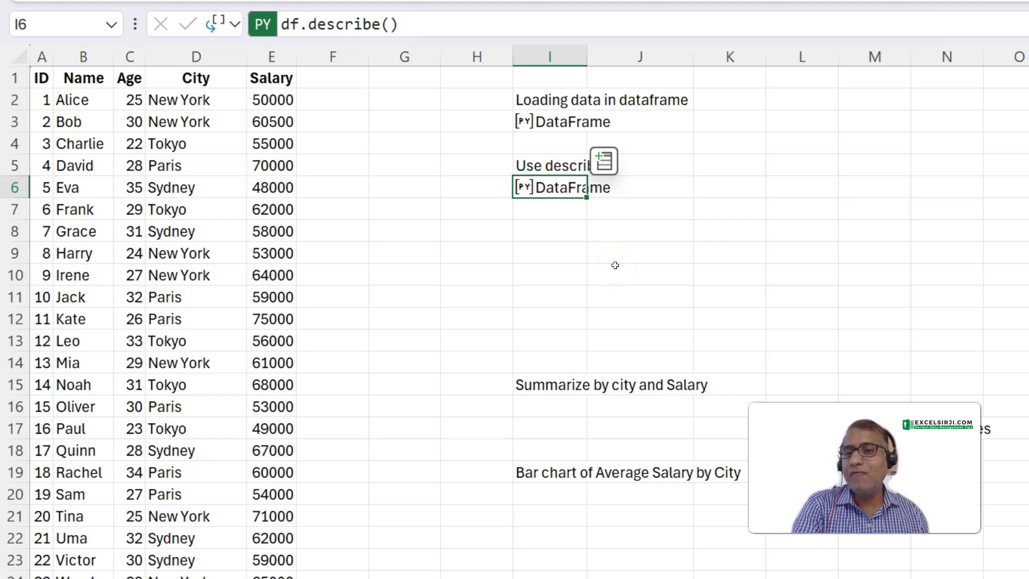
left_click(524, 189)
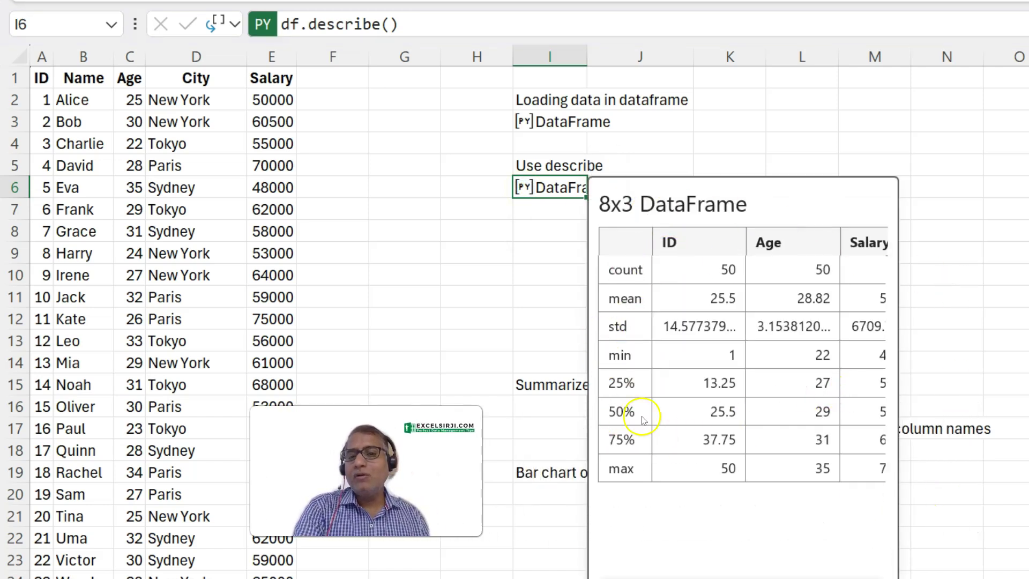
left_click(504, 312)
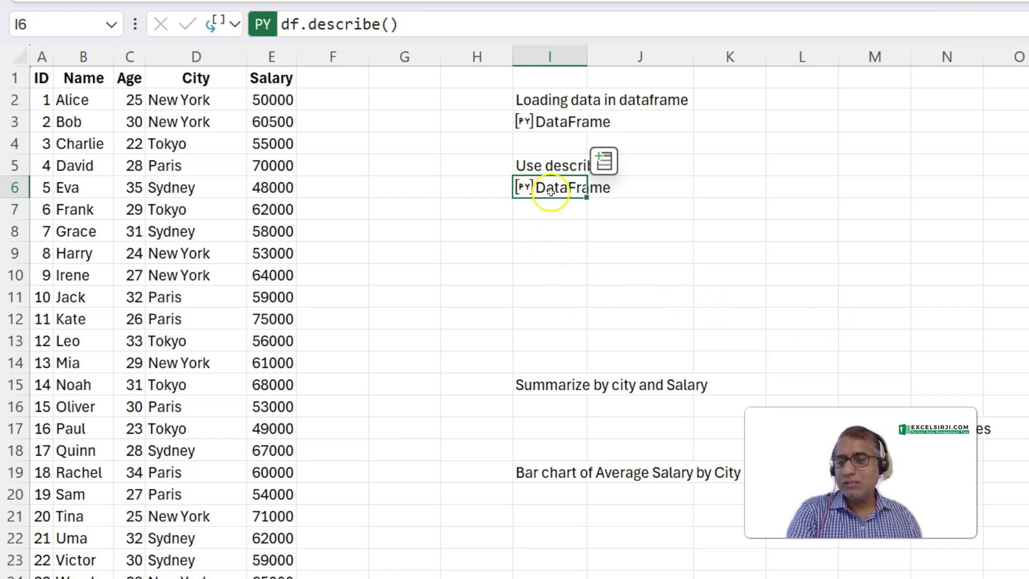
Set I6's output to Excel Value to spill the statistics, then back to Python Object
left_click(239, 25)
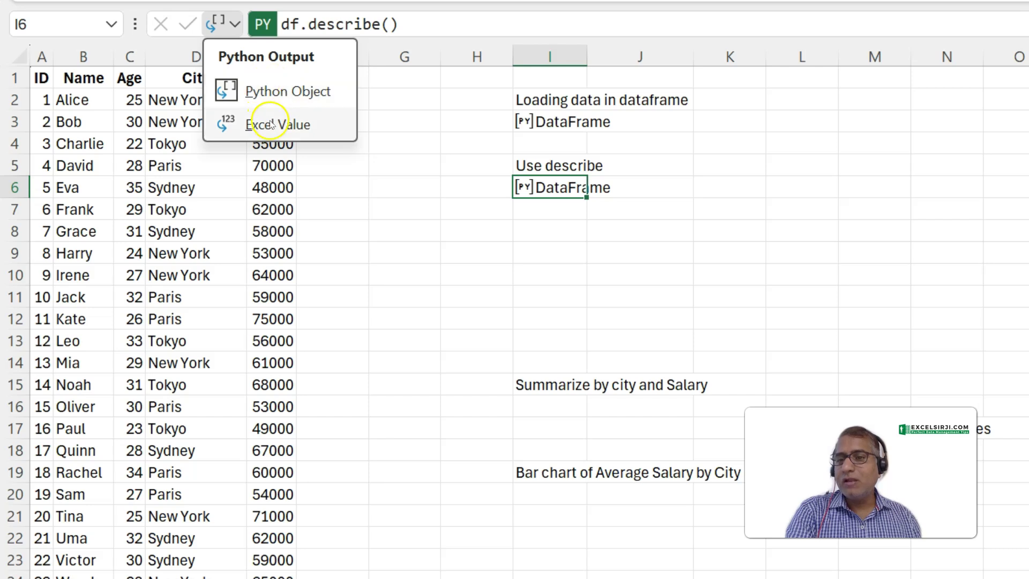
left_click(252, 123)
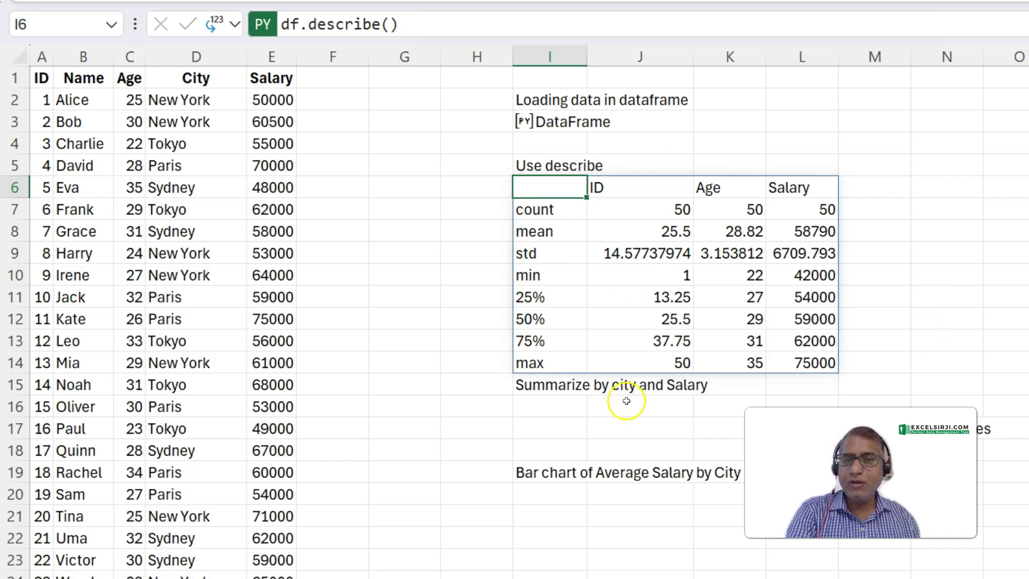
left_click(232, 25)
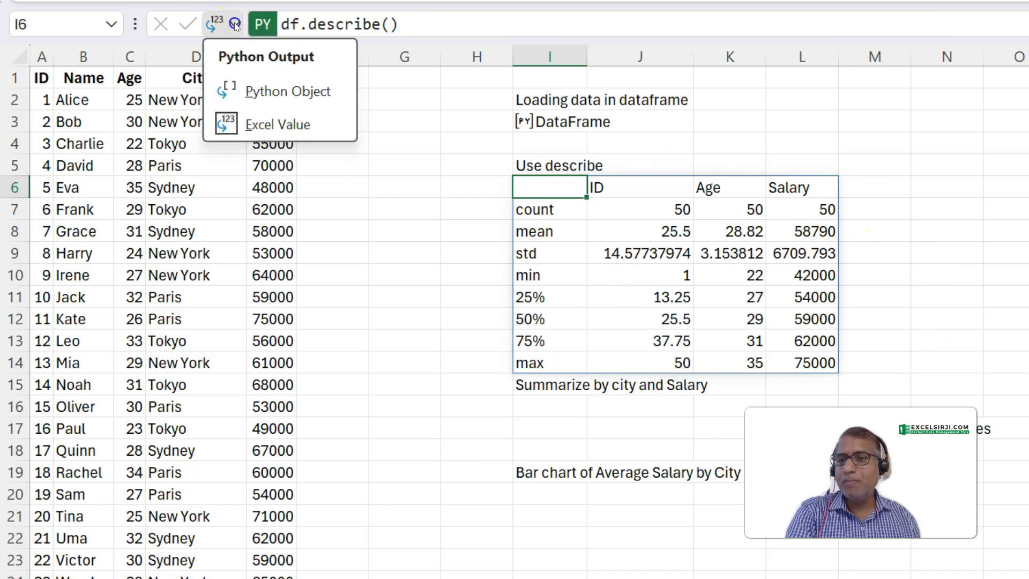
left_click(263, 92)
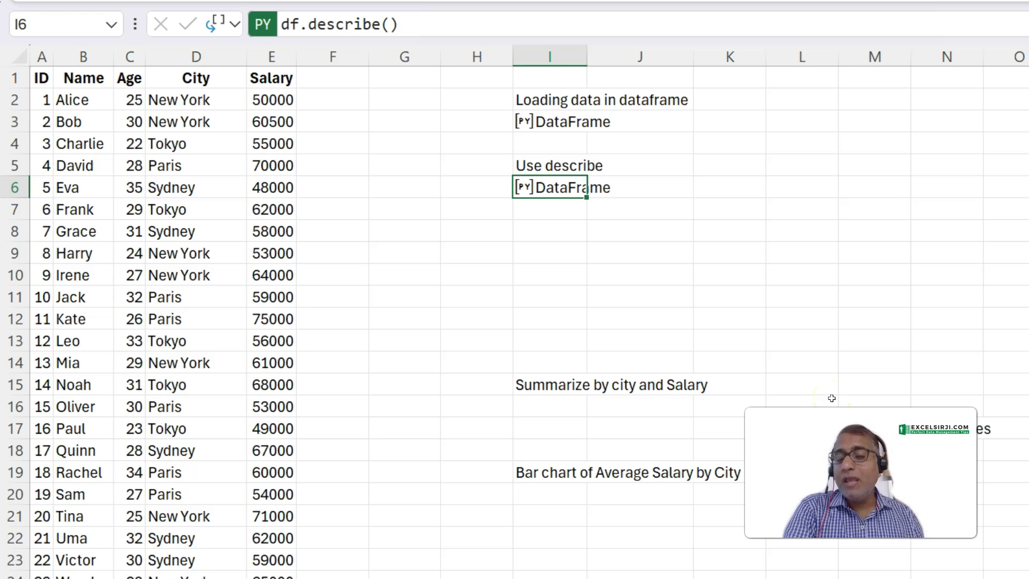
Move the Getting column names label into cell I8
left_click(874, 429)
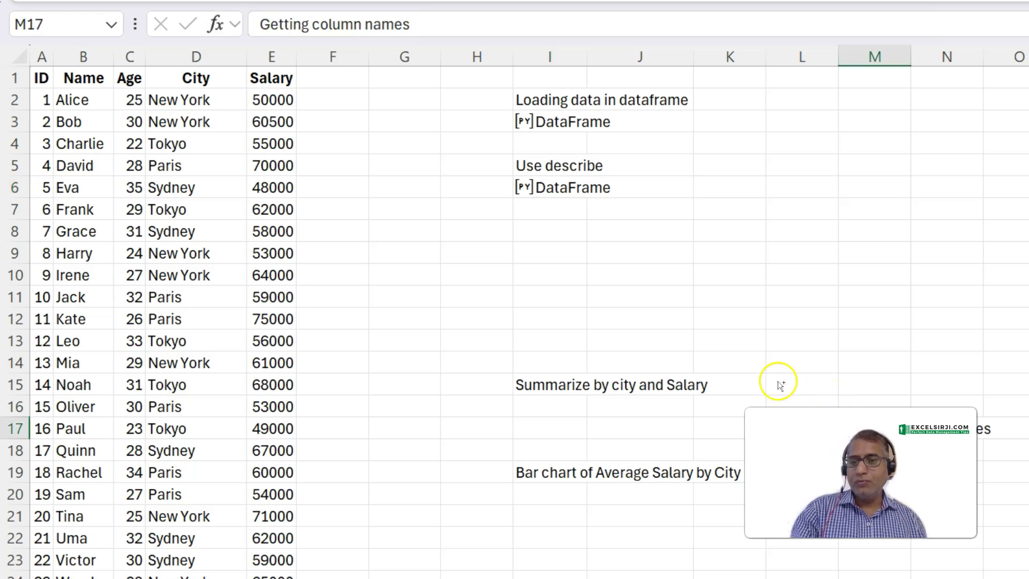
left_click(551, 232)
type("Getting column names")
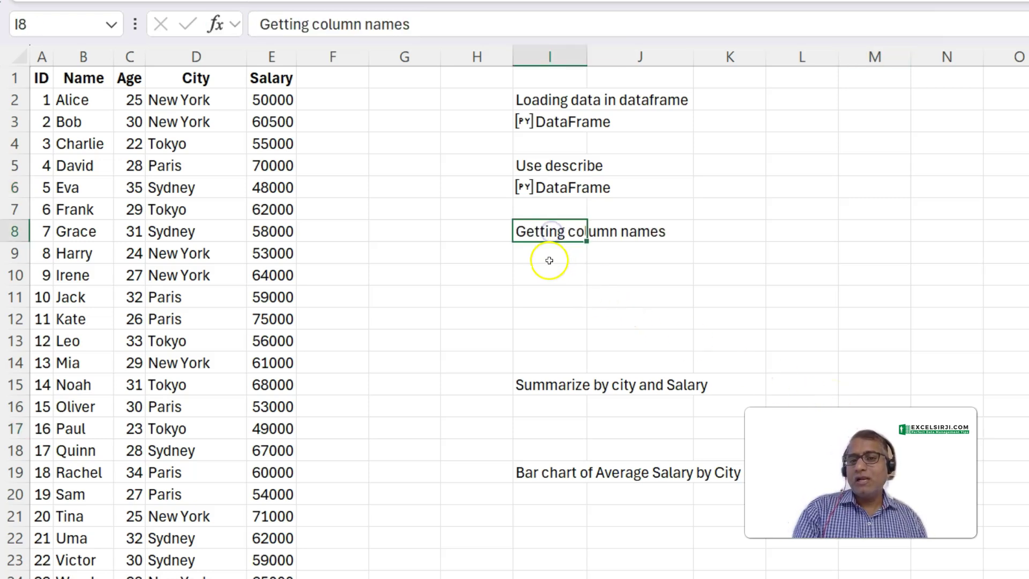
Run df.columns in I9 with Excel Value output, spilling ID, Name, Age, City, Salary
left_click(549, 260)
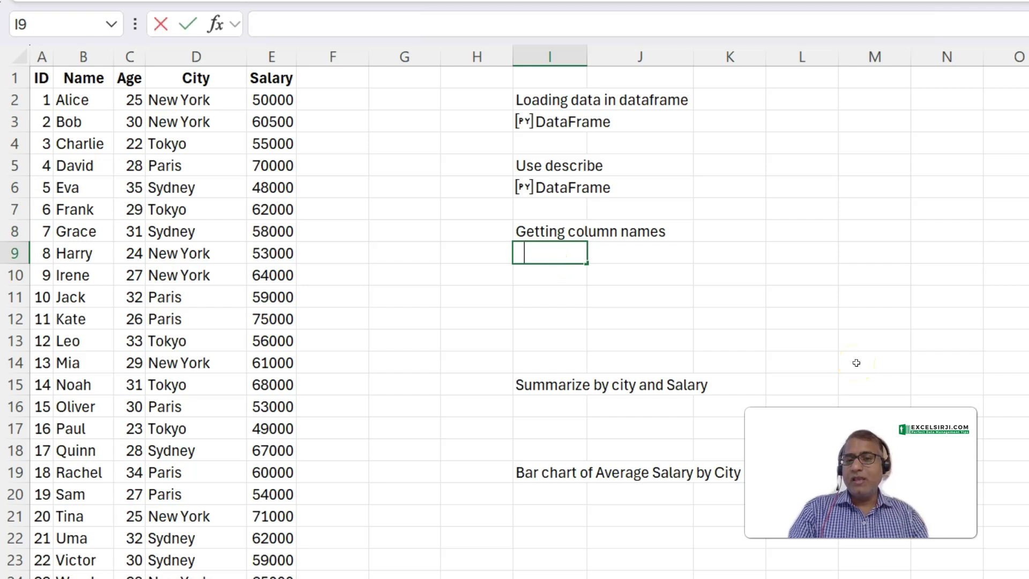
type("=py")
key("Tab")
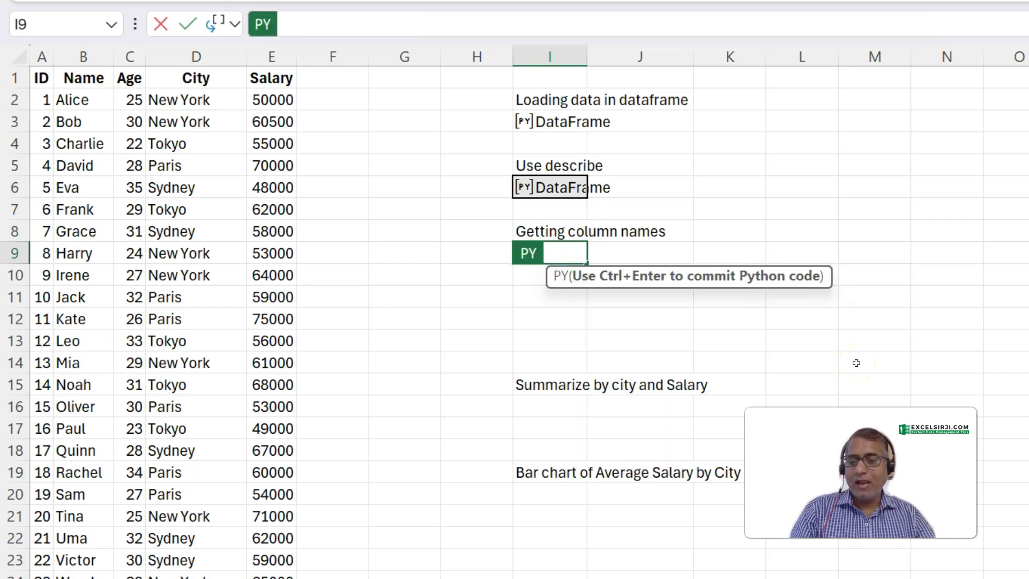
type("df.col")
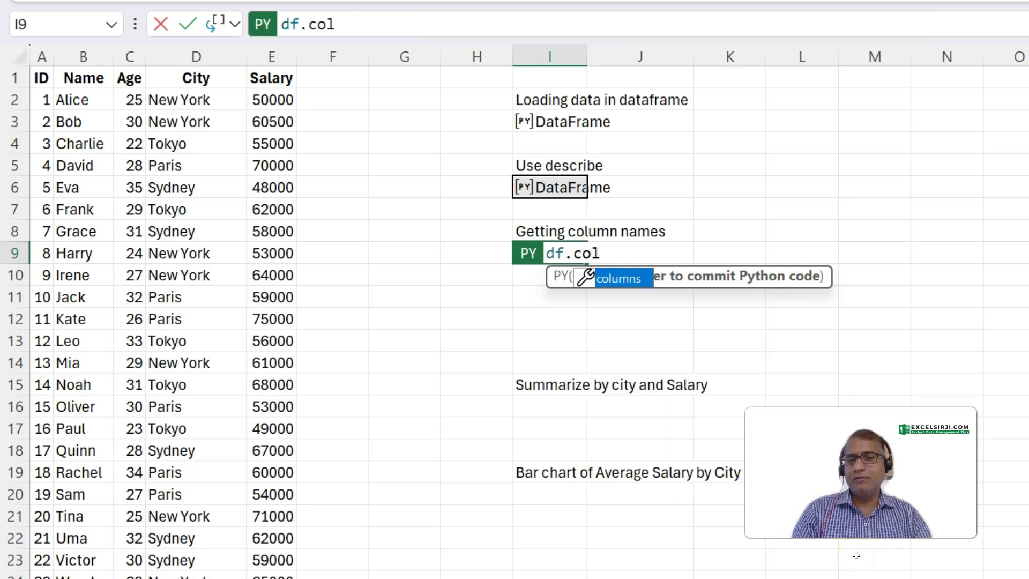
key("Tab")
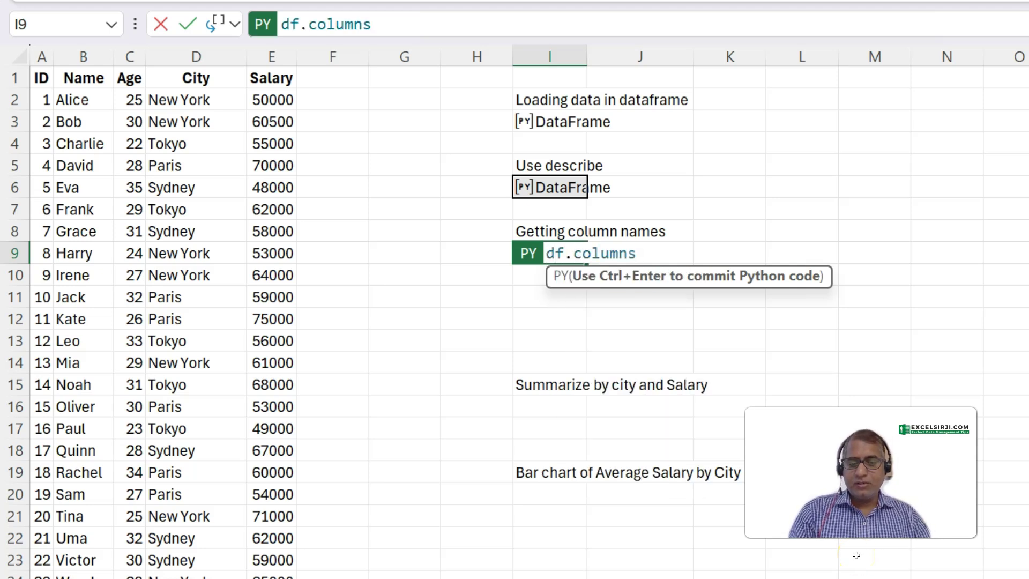
key("ctrl+Return")
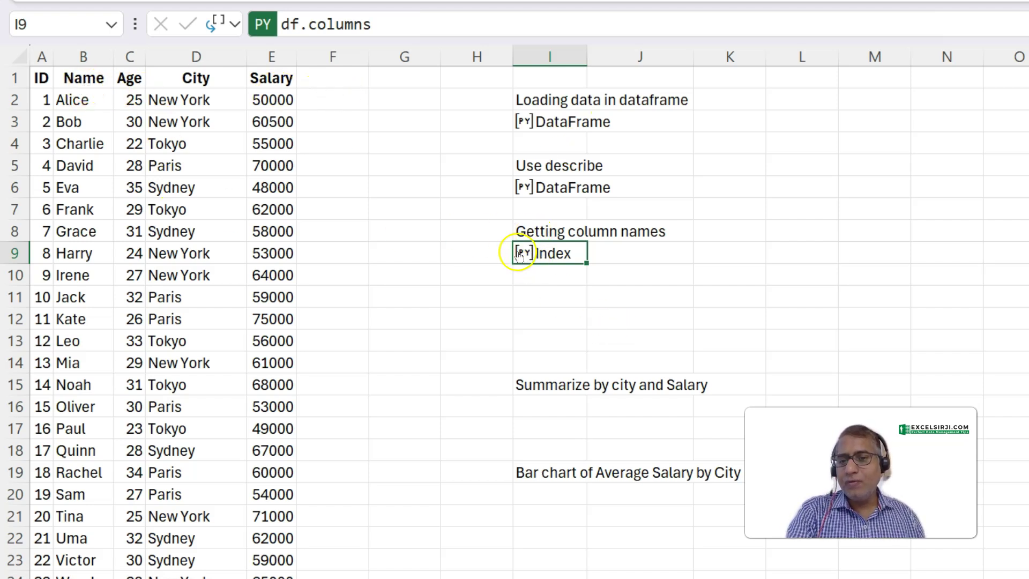
left_click(234, 22)
left_click(270, 126)
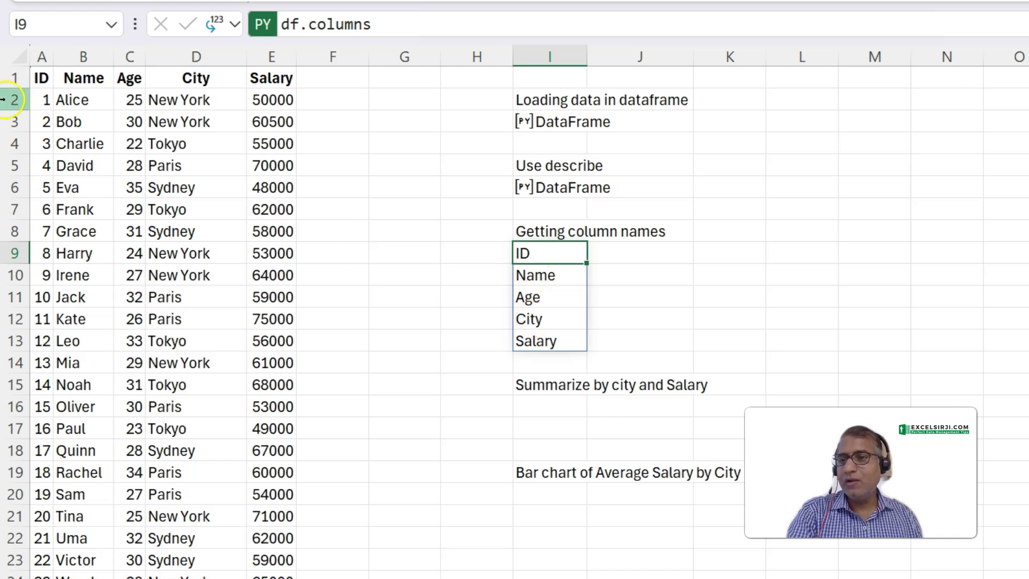
left_click_drag(38, 78, 274, 75)
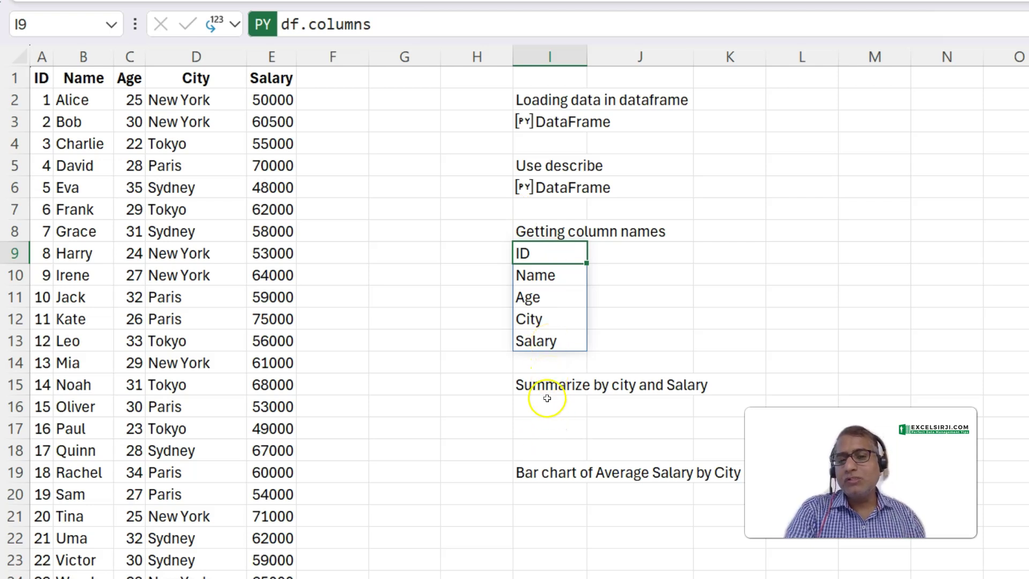
Highlight the City values in column D and Salary values in column E
left_click(547, 386)
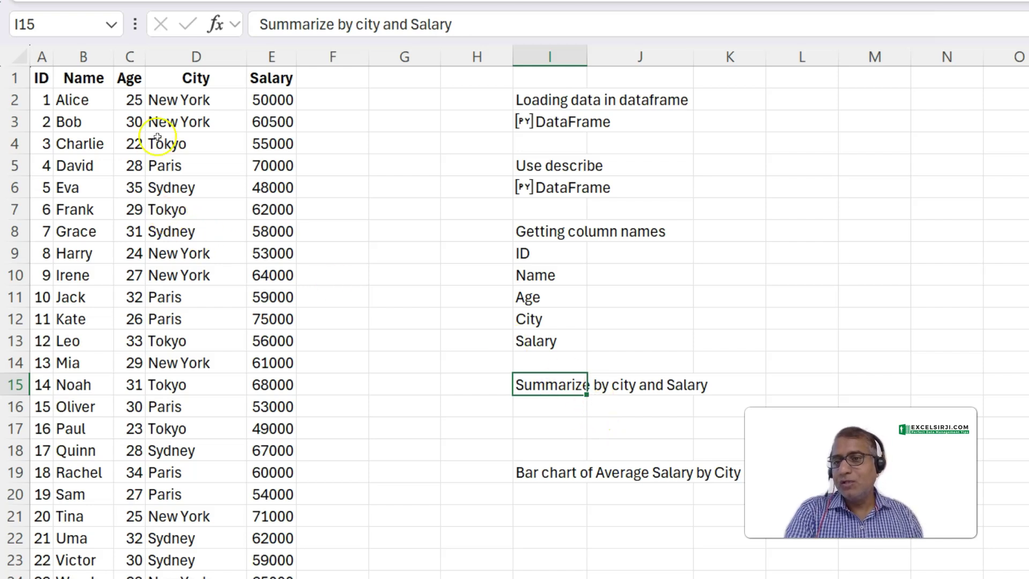
left_click_drag(169, 101, 177, 278)
scroll(202, 317, "down", 2)
scroll(206, 321, "up", 2)
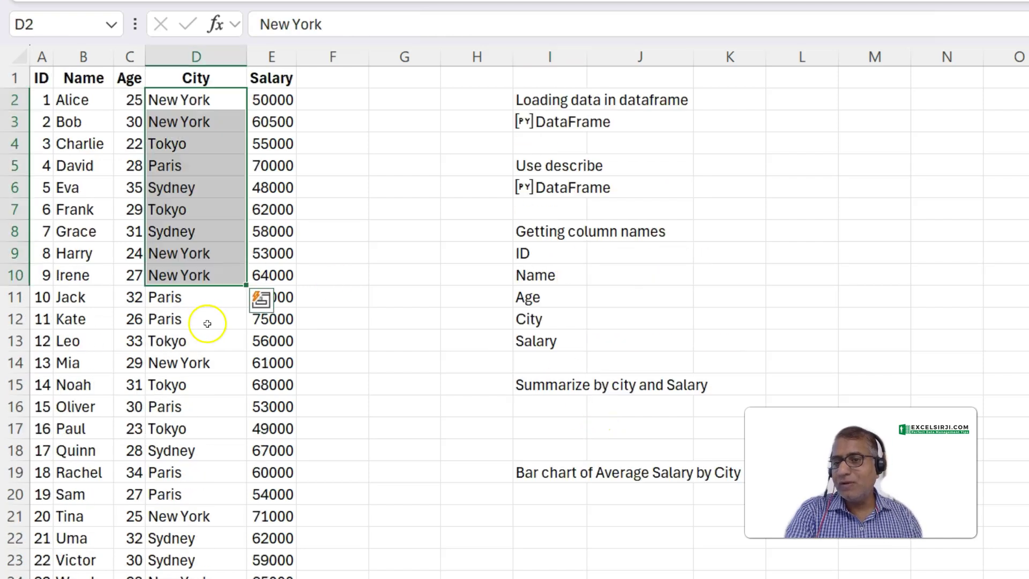
left_click_drag(265, 100, 270, 251)
Reword the I15 label to 'Summarize by city and Total Salary'
left_click(566, 401)
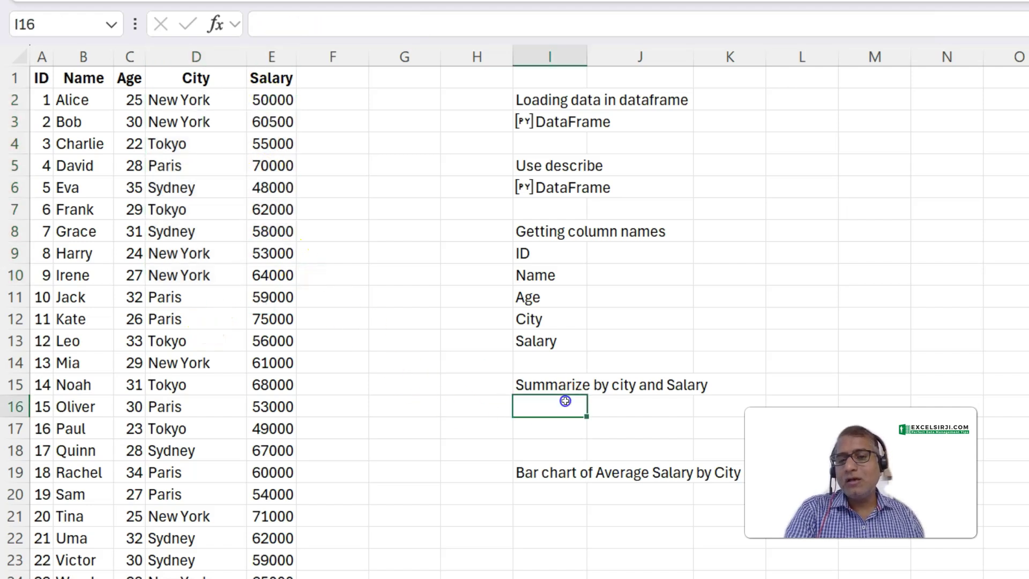
left_click(528, 385)
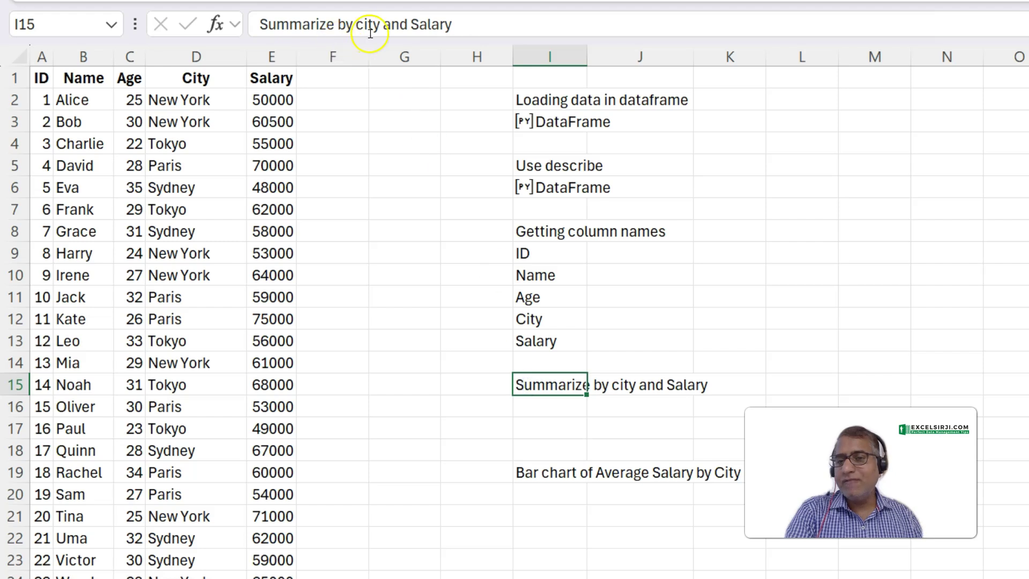
left_click(411, 23)
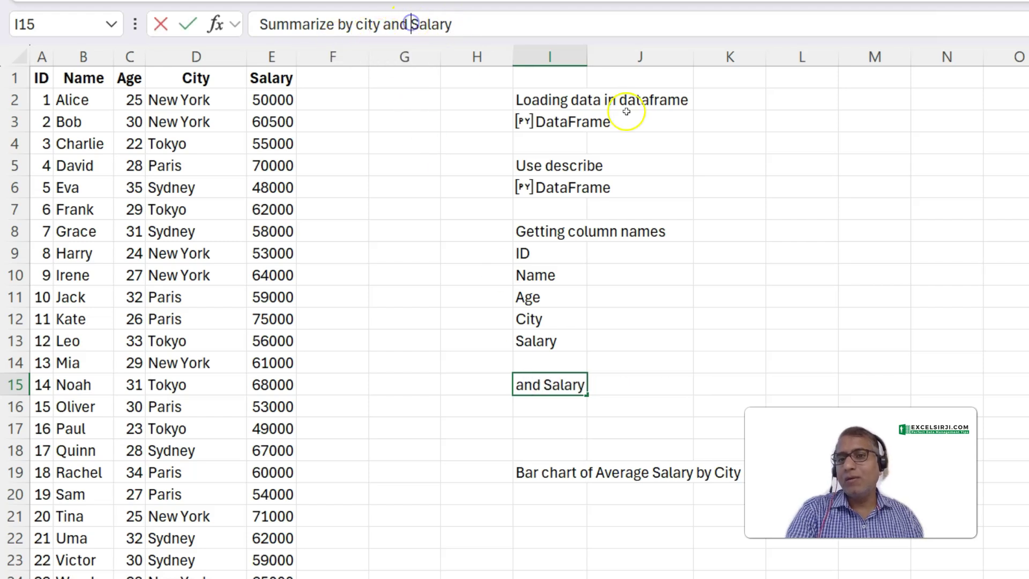
type("Total")
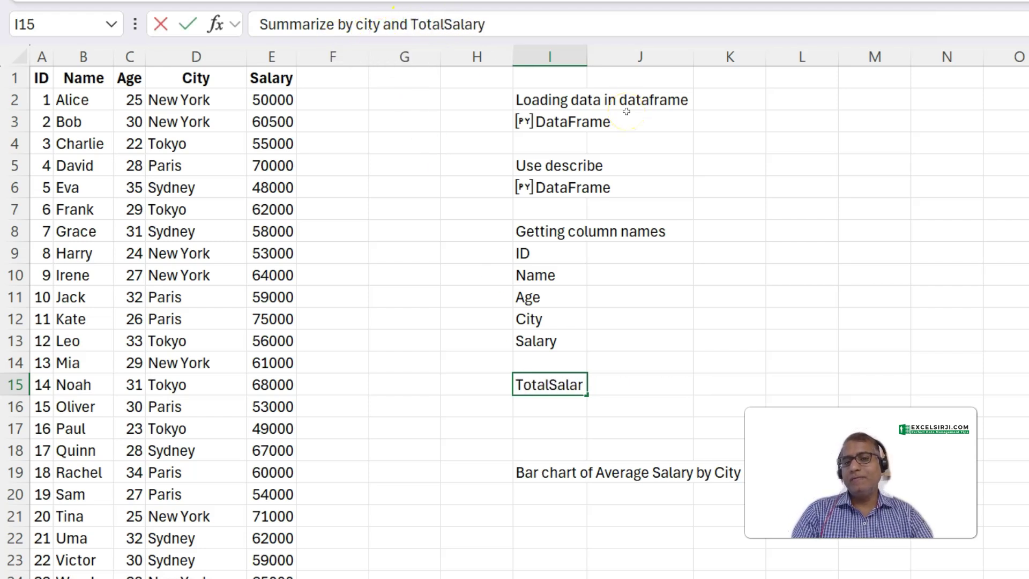
key("Return")
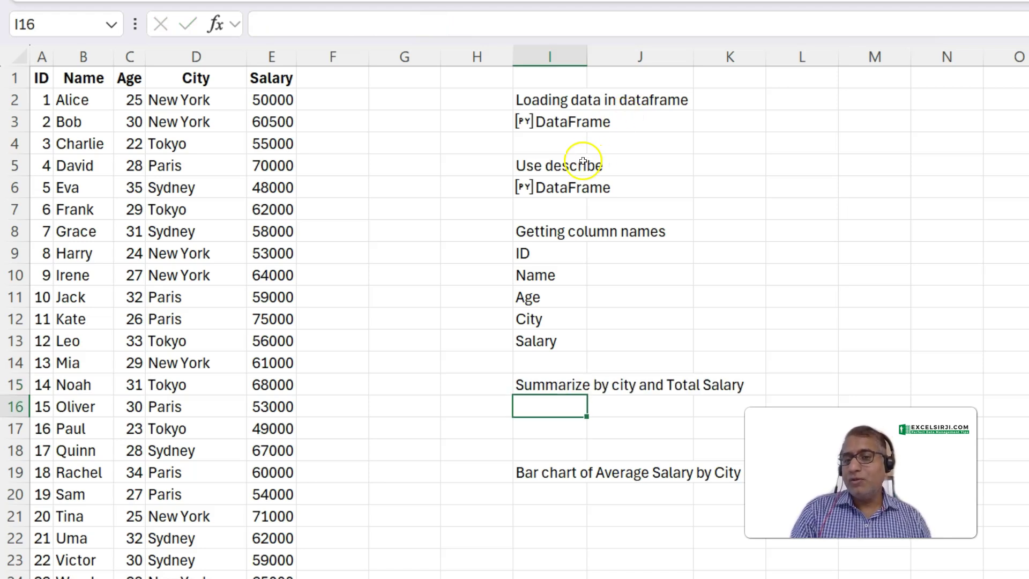
Enter and commit df.groupby('City')['Salary'].sum().reset_index() as a Python formula in I16
type("=")
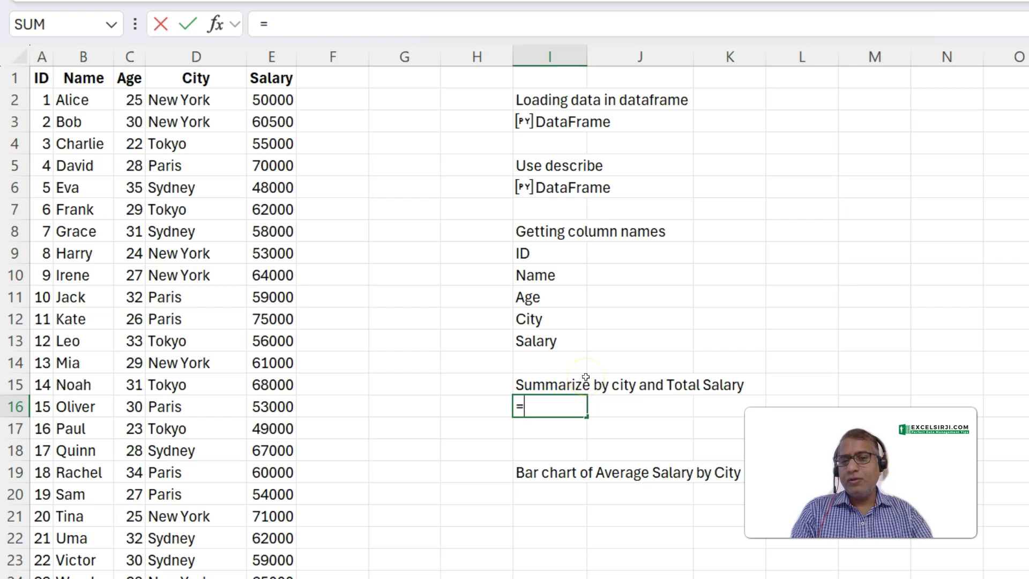
type("pty")
key("BackSpace")
key("BackSpace")
key("BackSpace")
type("py")
key("Tab")
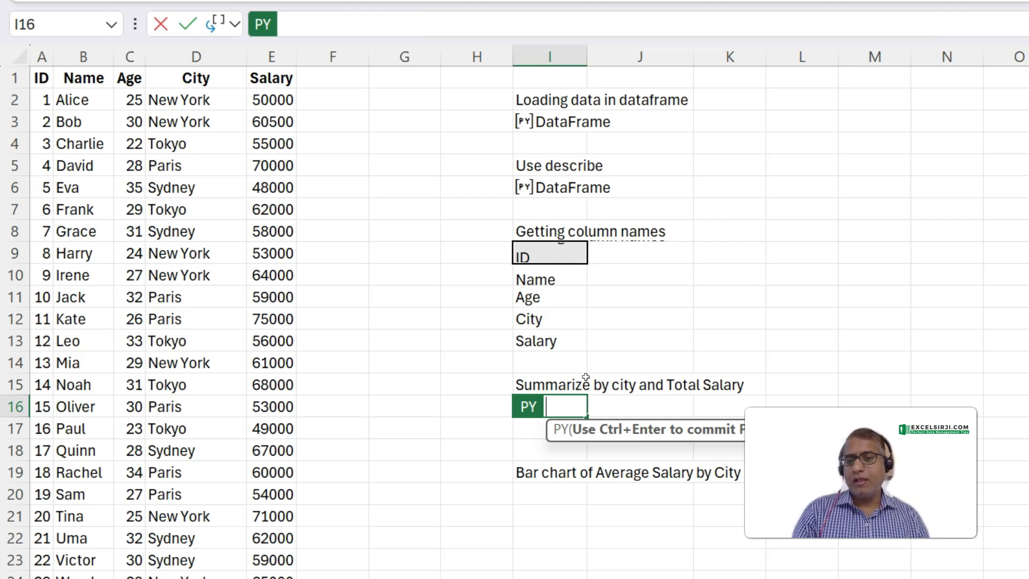
type("df.groupby('City')['Salary'].sum().reset_index()")
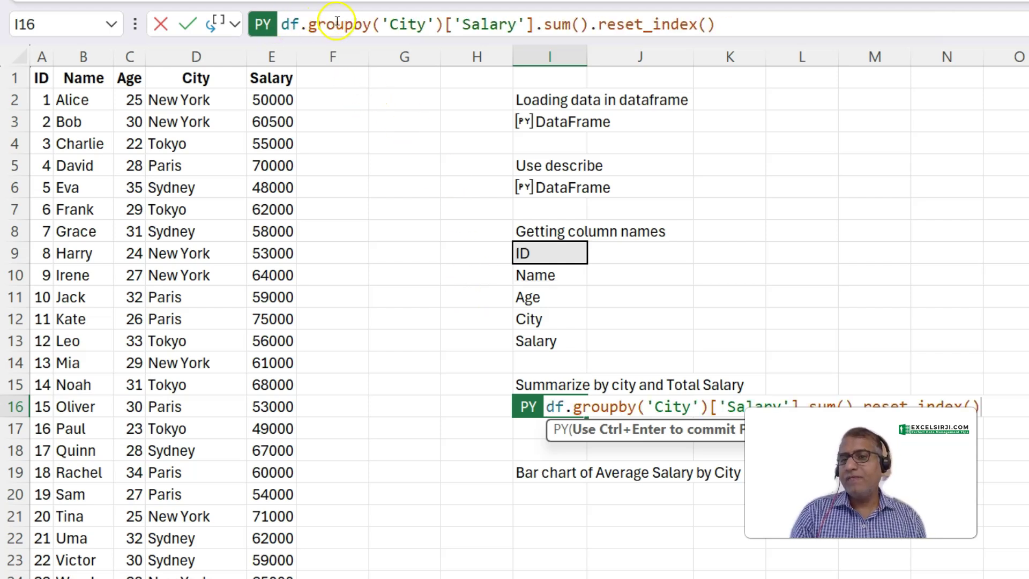
mouse_move(360, 23)
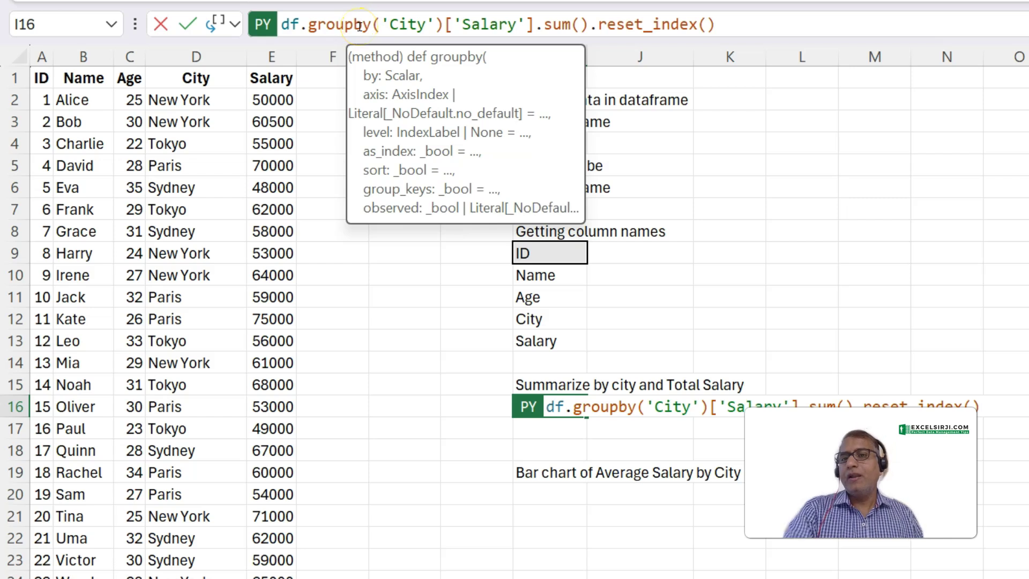
left_click(280, 26)
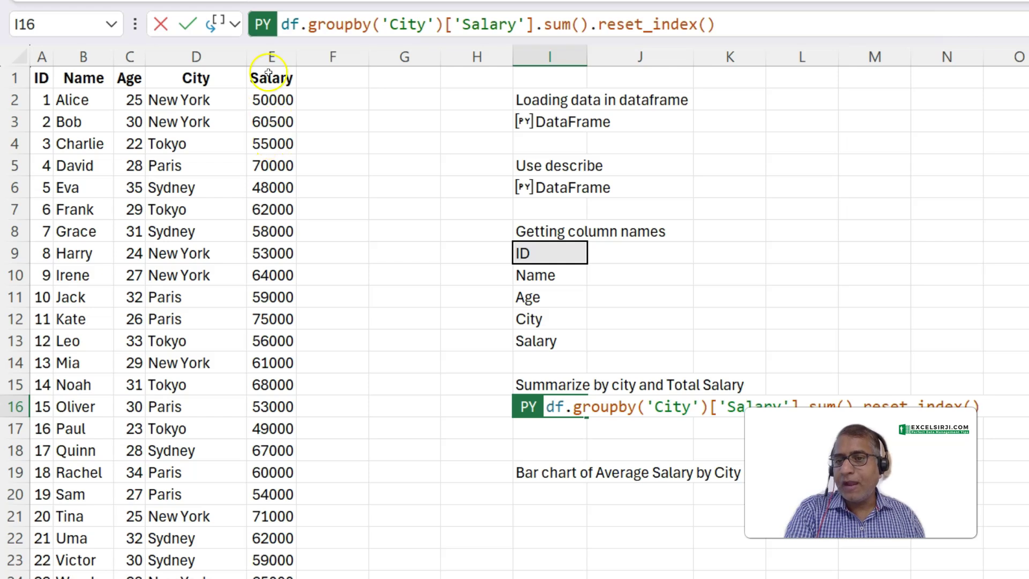
left_click_drag(544, 24, 711, 20)
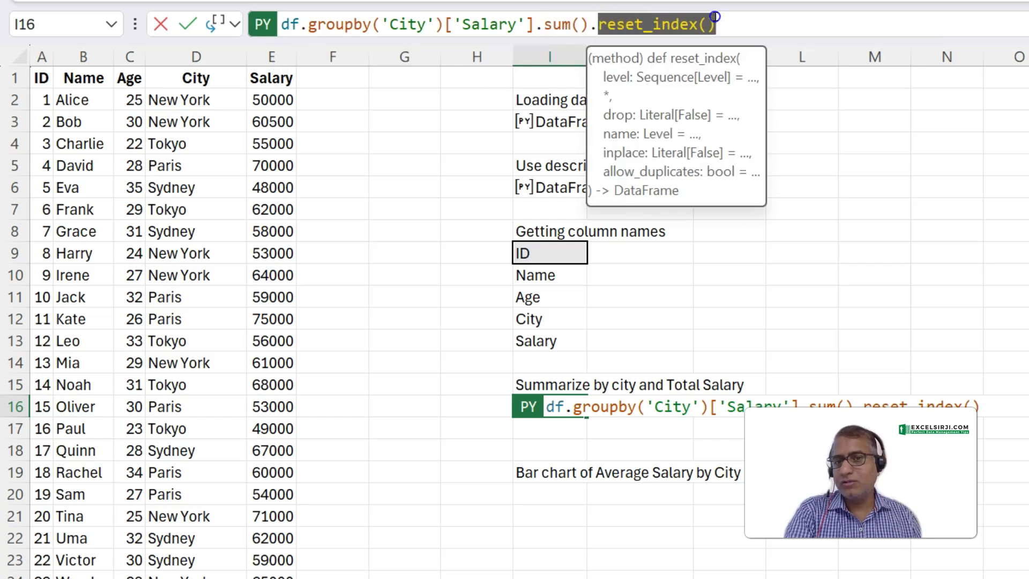
left_click_drag(715, 16, 716, 17)
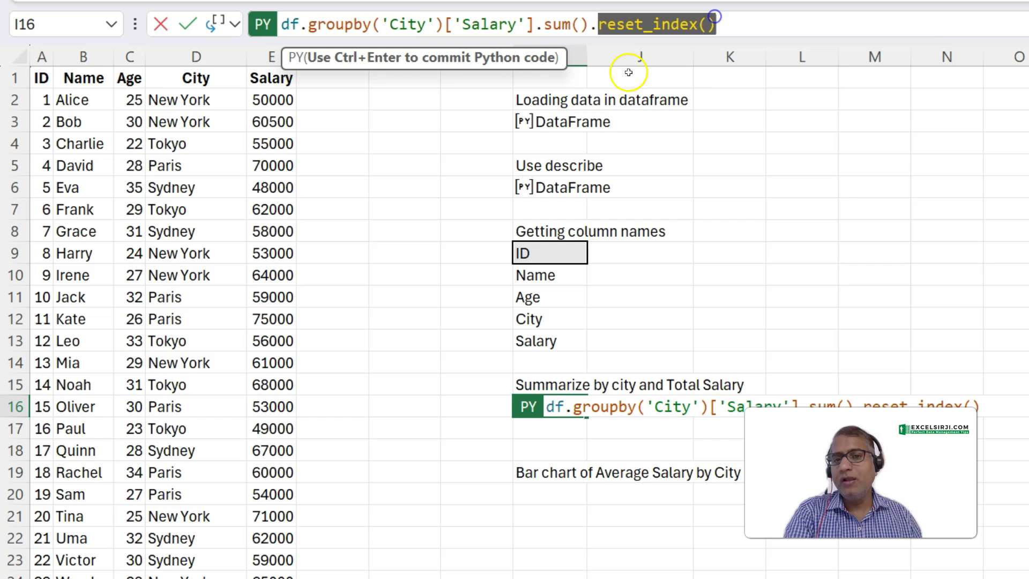
left_click(612, 177)
key("ctrl+Return")
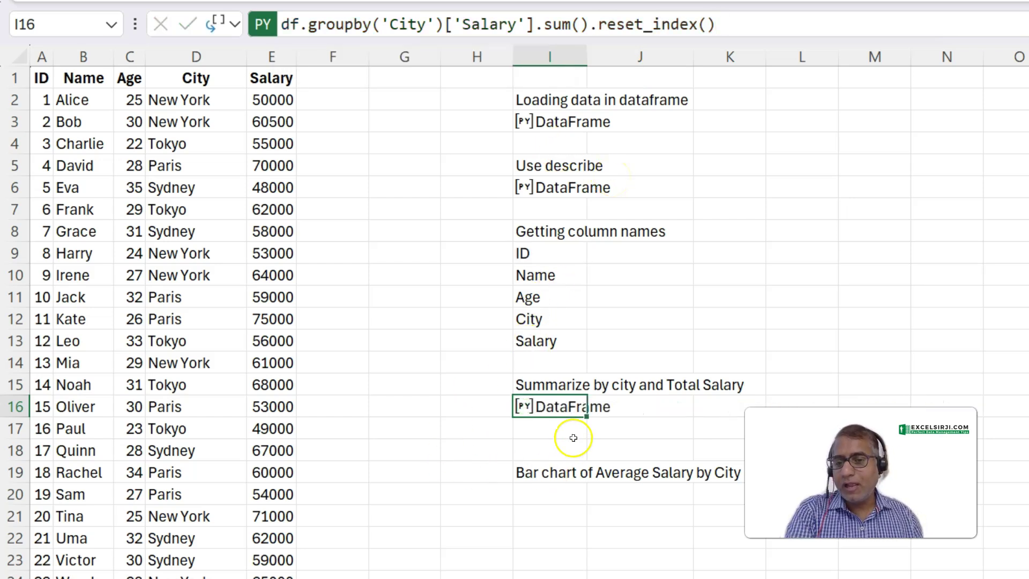
Preview the 7x2 DataFrame of total salary per city
scroll(558, 430, "down", 1)
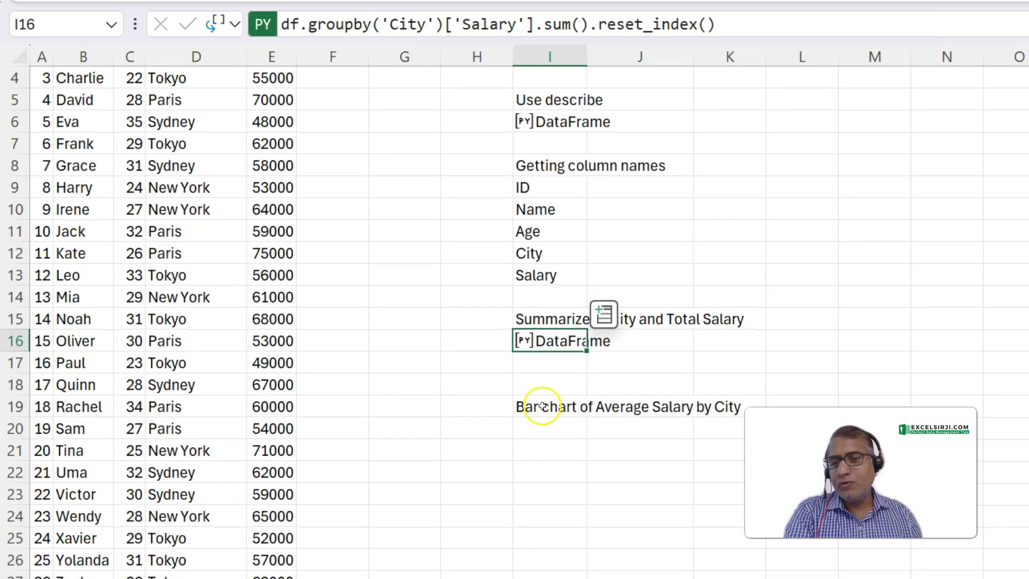
left_click(604, 317)
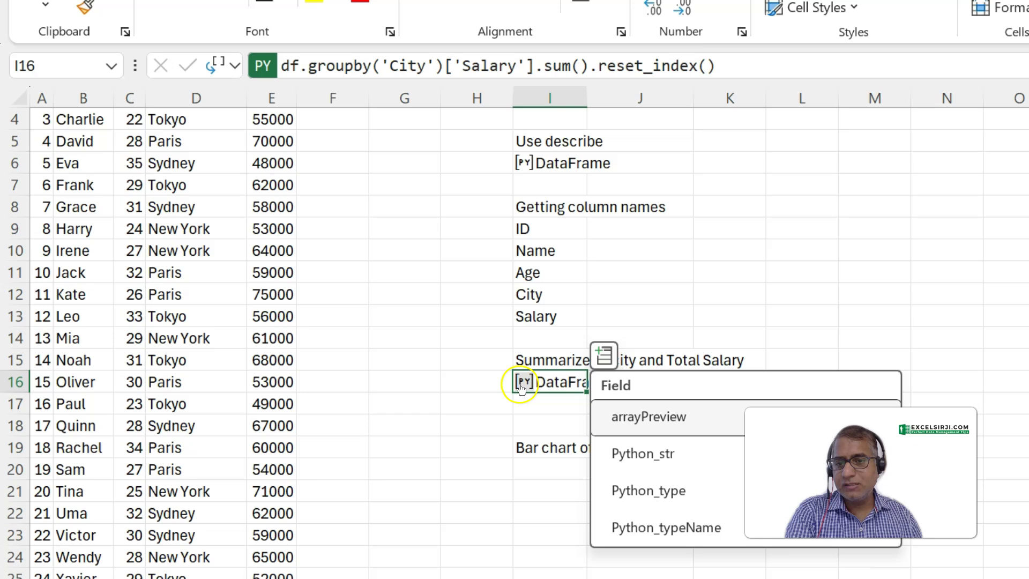
left_click(522, 383)
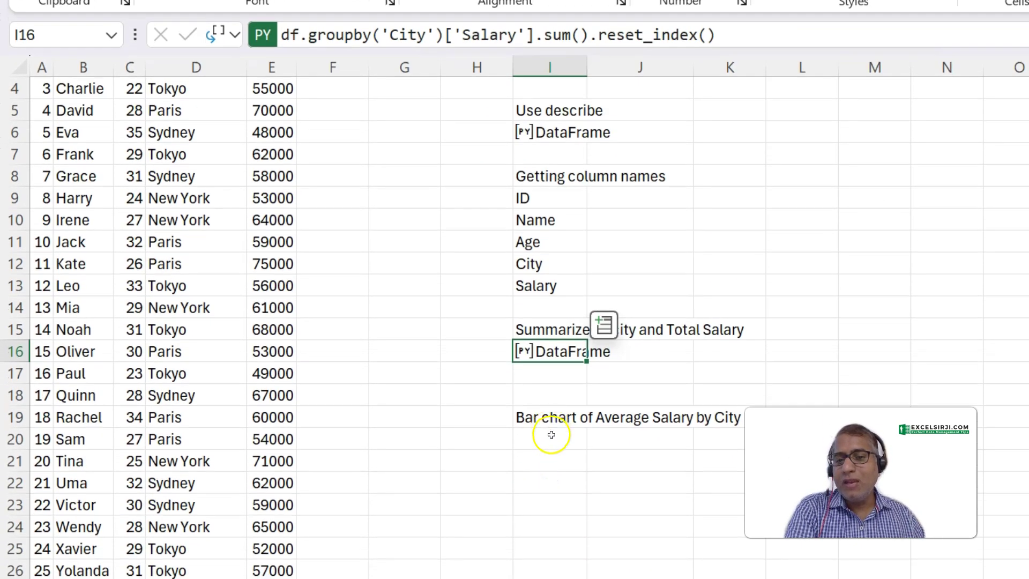
Enter a Python cell in I20 with matplotlib code plotting mean Salary per City, titled 'Salary by City'
left_click(551, 434)
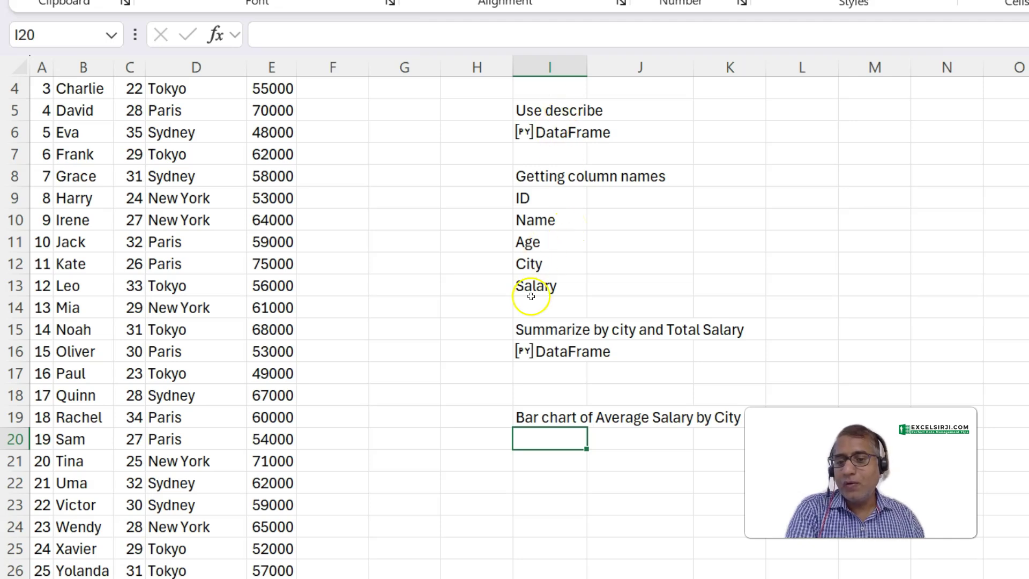
type("=py")
key("Tab")
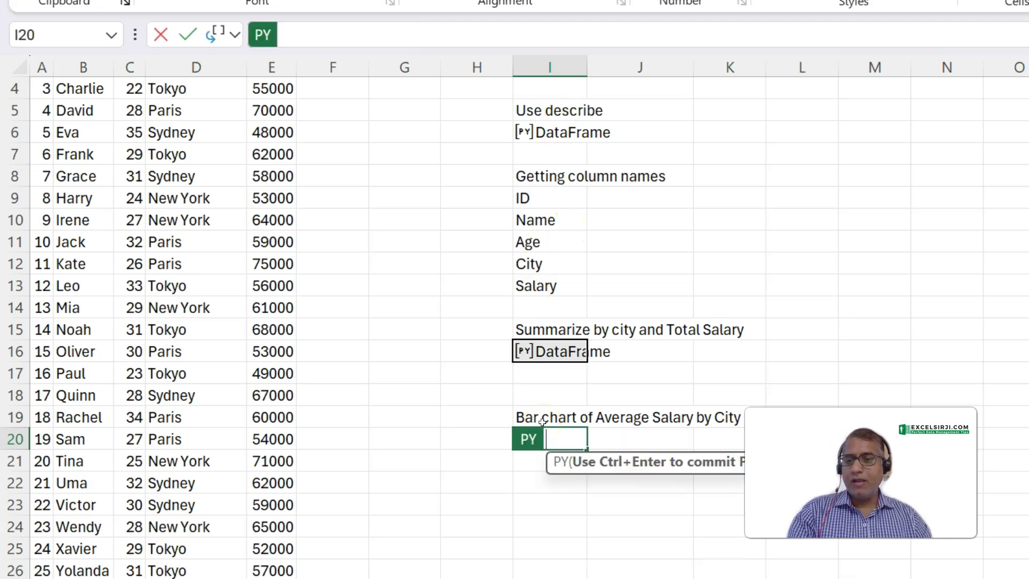
left_click(294, 32)
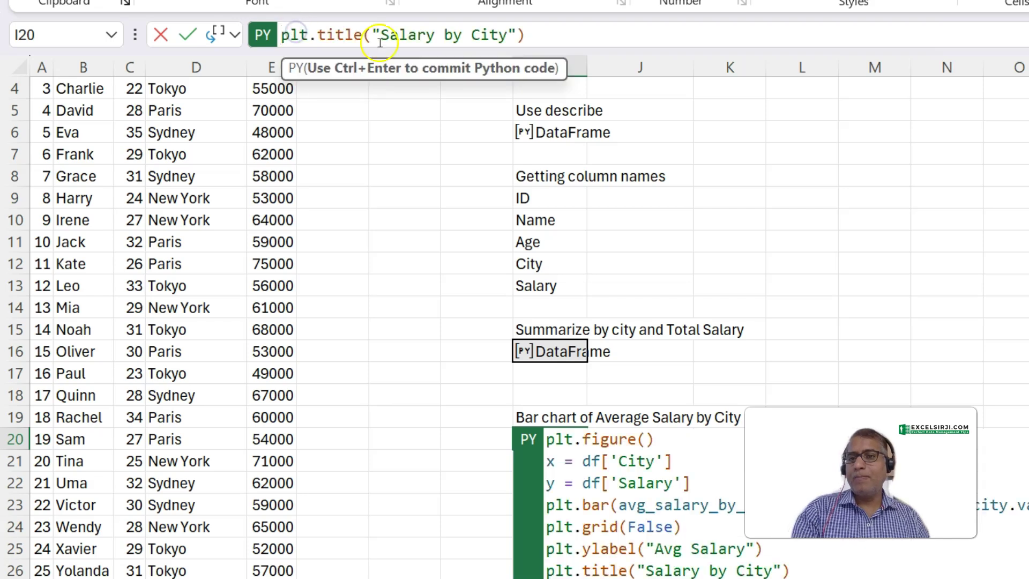
key("ctrl+v")
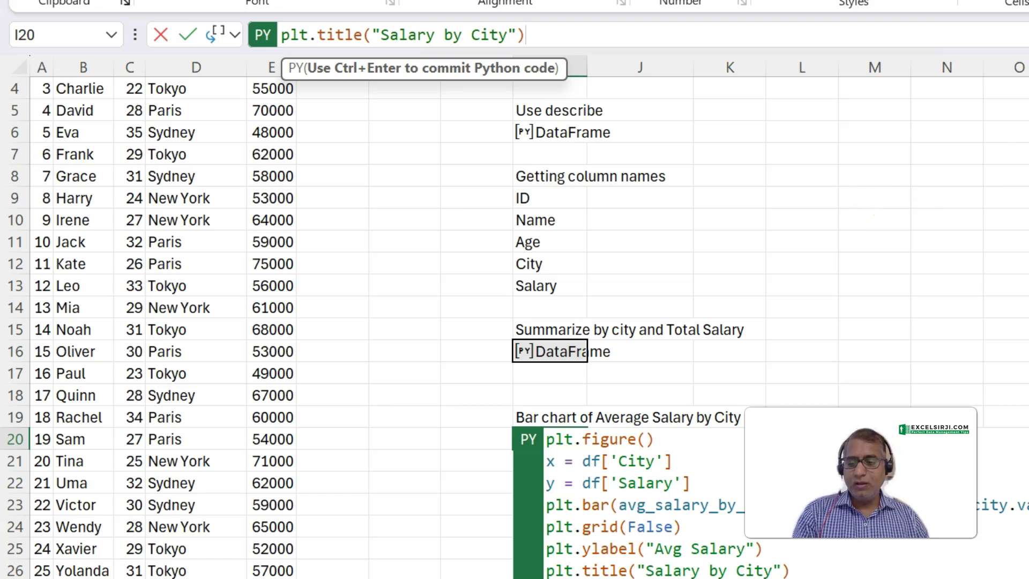
key("ctrl+Return")
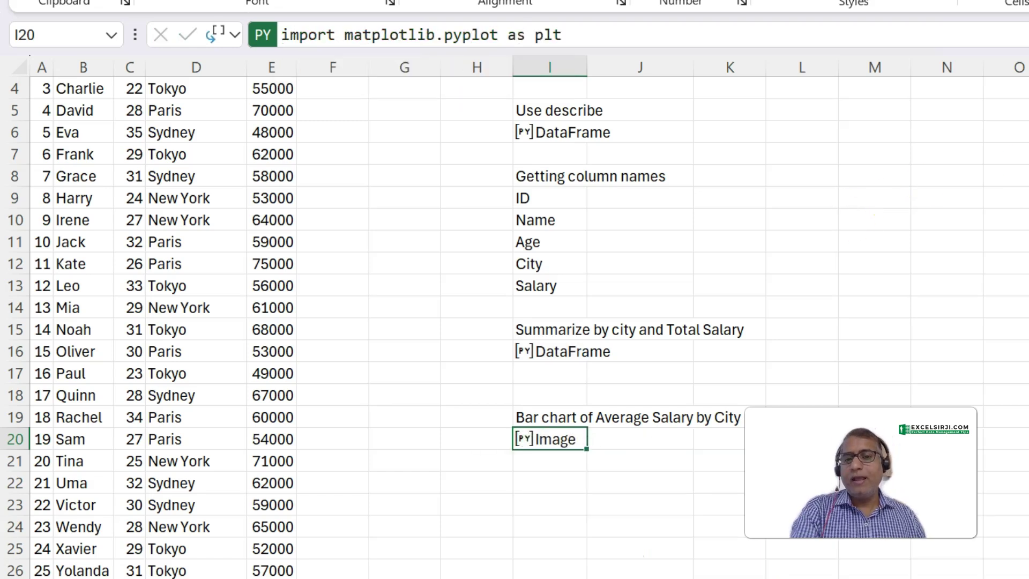
Expand the formula bar and scroll through the full plotting code to review it
key("ctrl+shift+u")
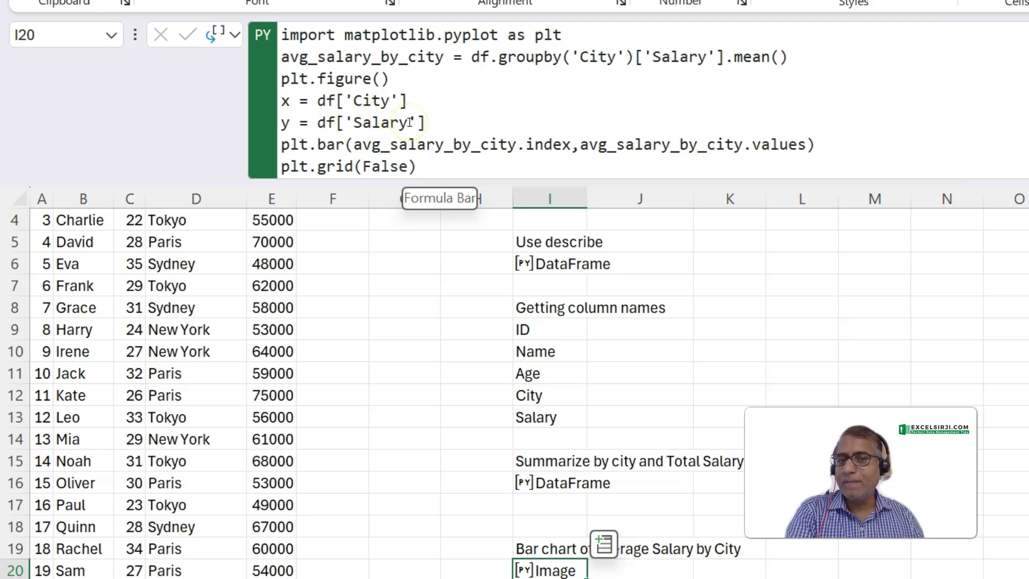
scroll(409, 122, "down", 1)
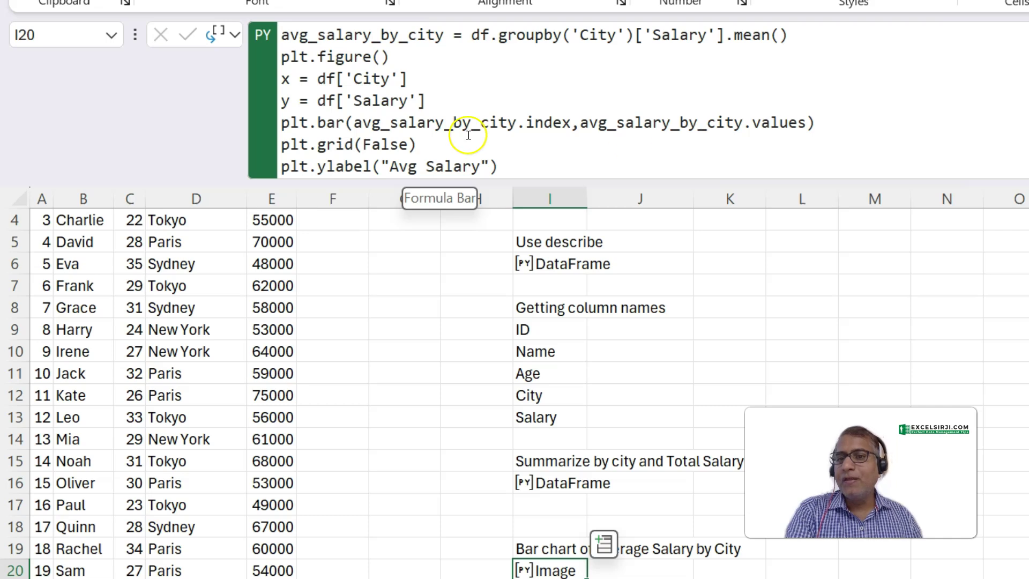
scroll(471, 130, "down", 1)
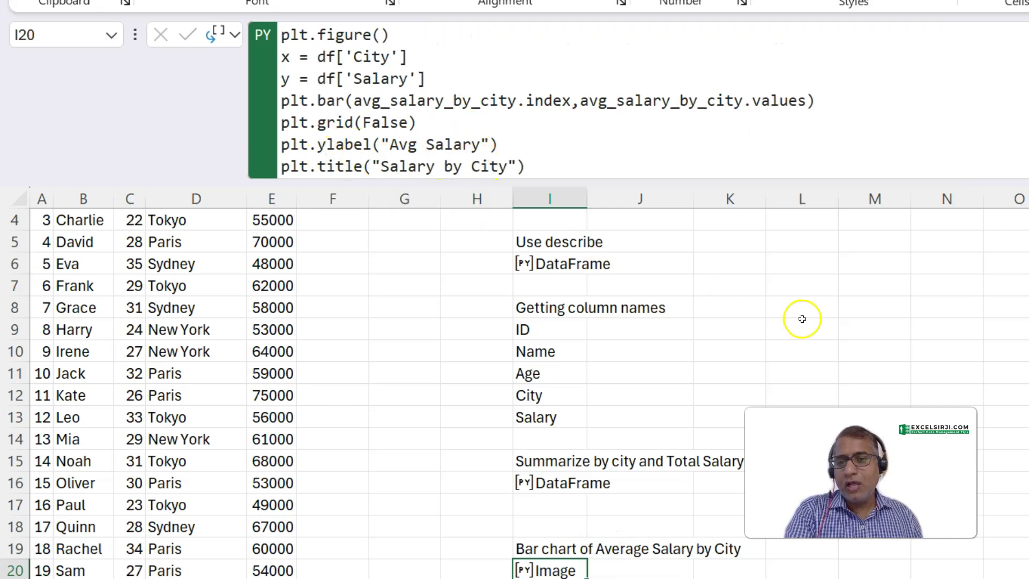
scroll(684, 386, "down", 3)
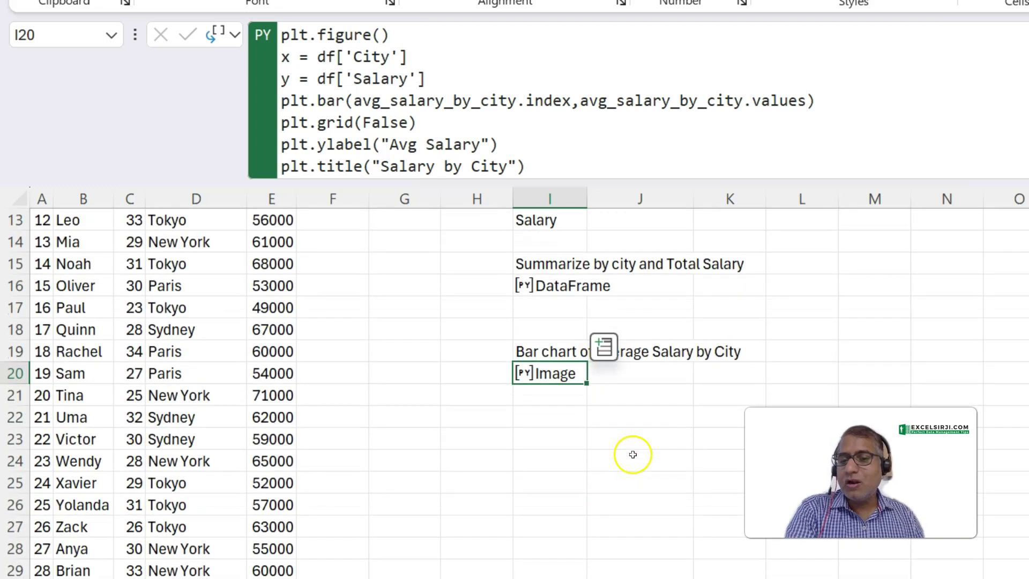
Insert =I20.image into J20 to show the bar chart as a thumbnail, then collapse the code view
left_click(559, 438)
left_click(554, 378)
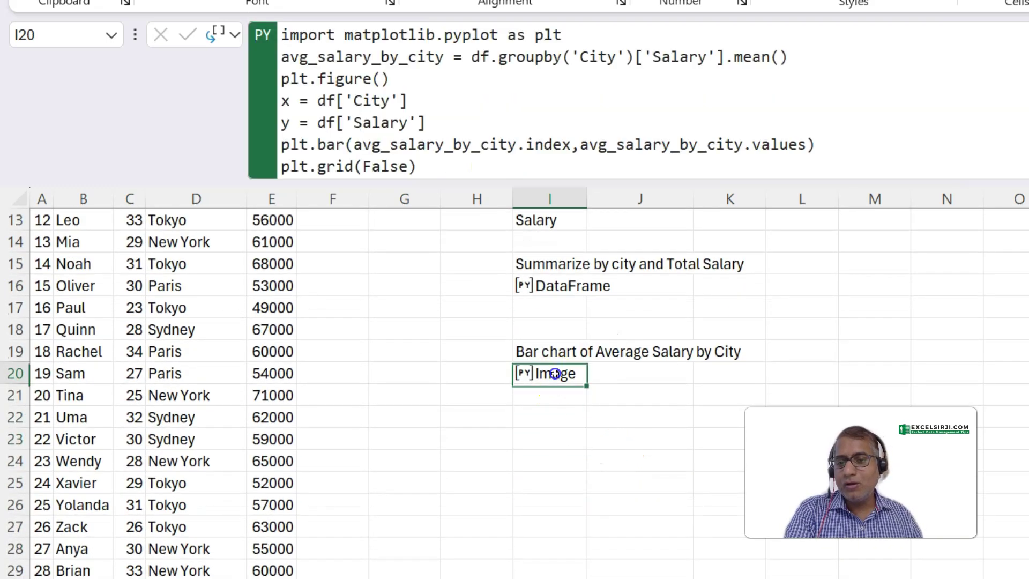
left_click(600, 347)
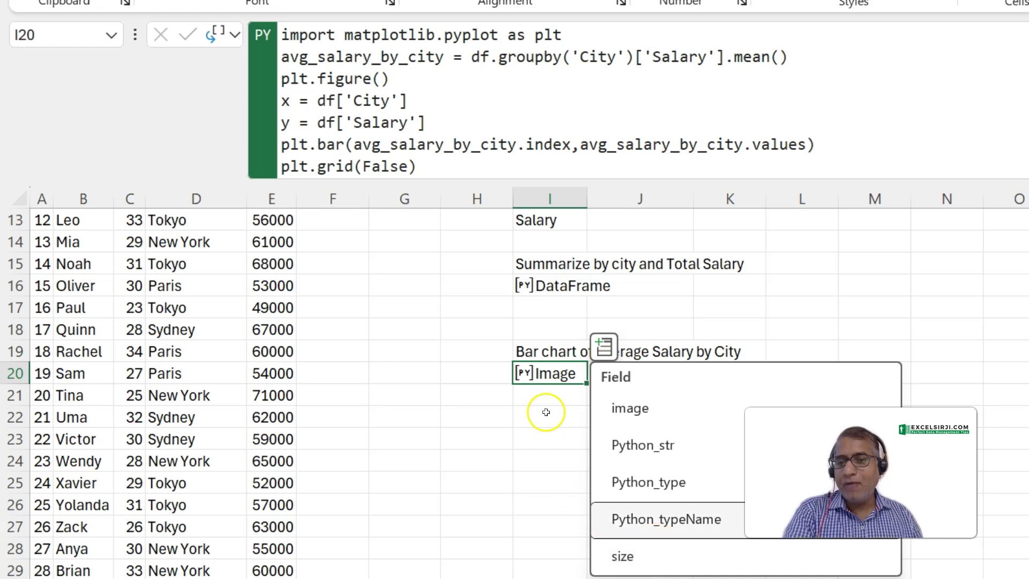
left_click(637, 410)
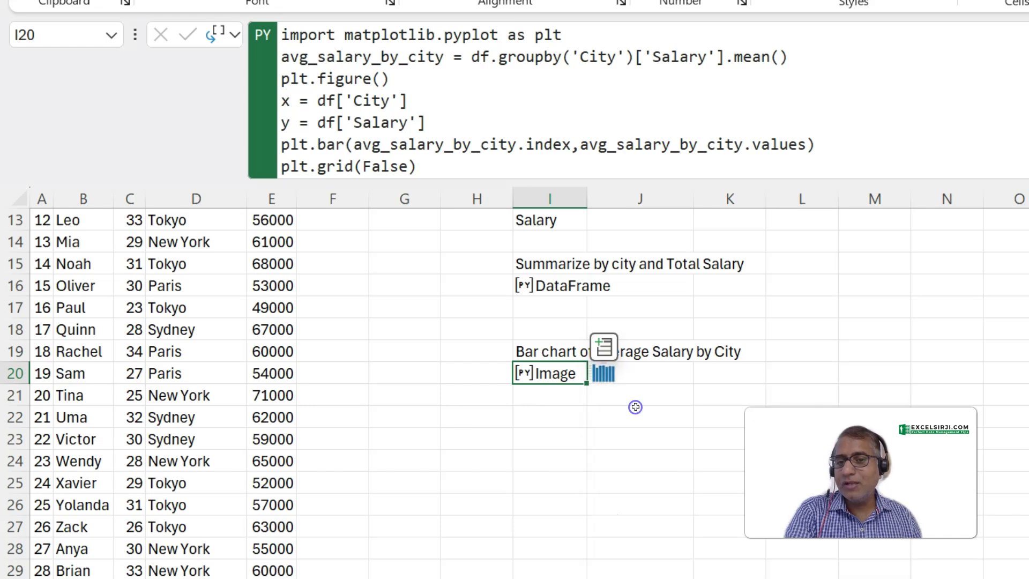
left_click(638, 378)
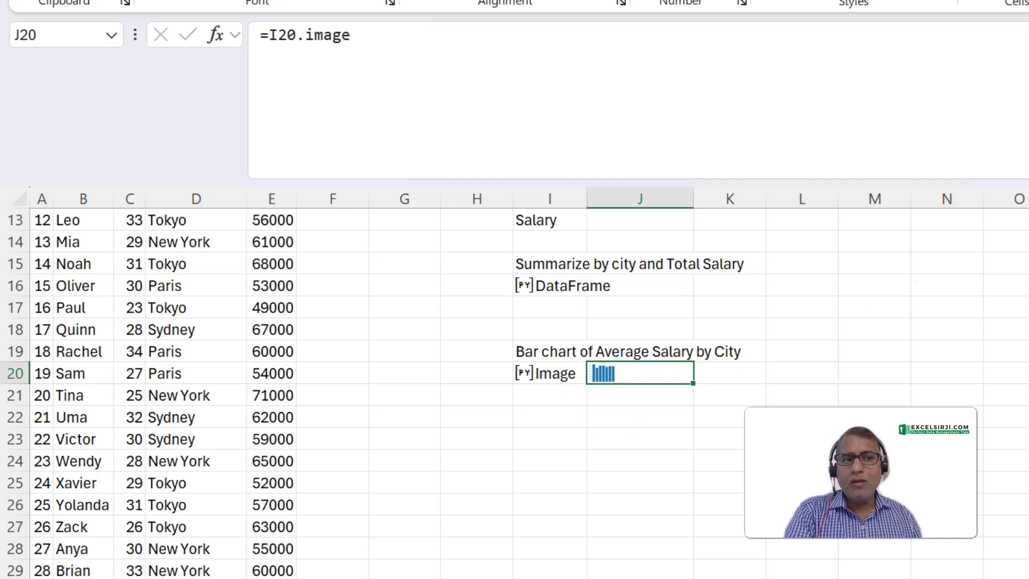
key("ctrl+shift+u")
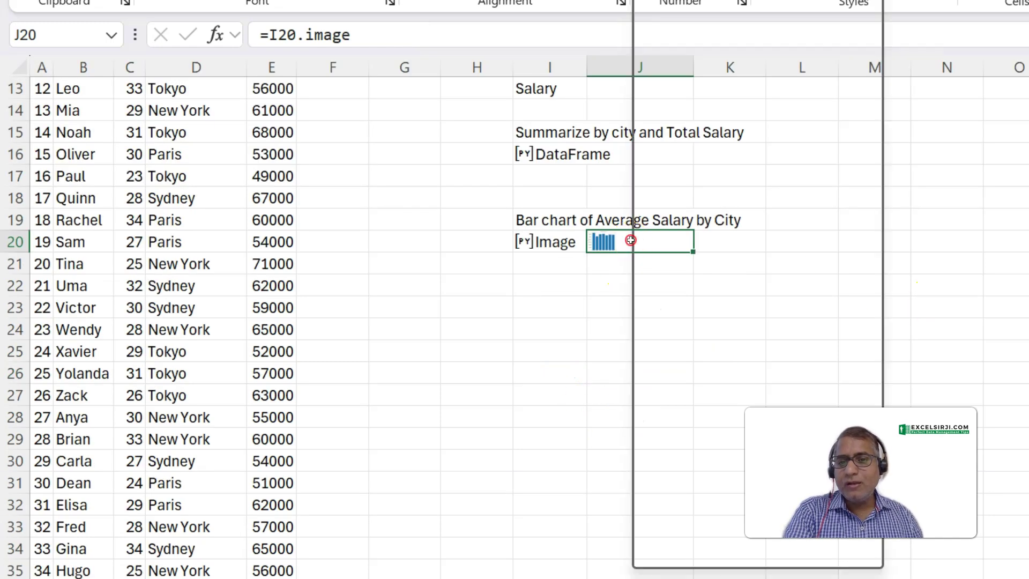
Place the J20 chart picture over the cells as a large floating 'Salary by City' bar chart
right_click(631, 242)
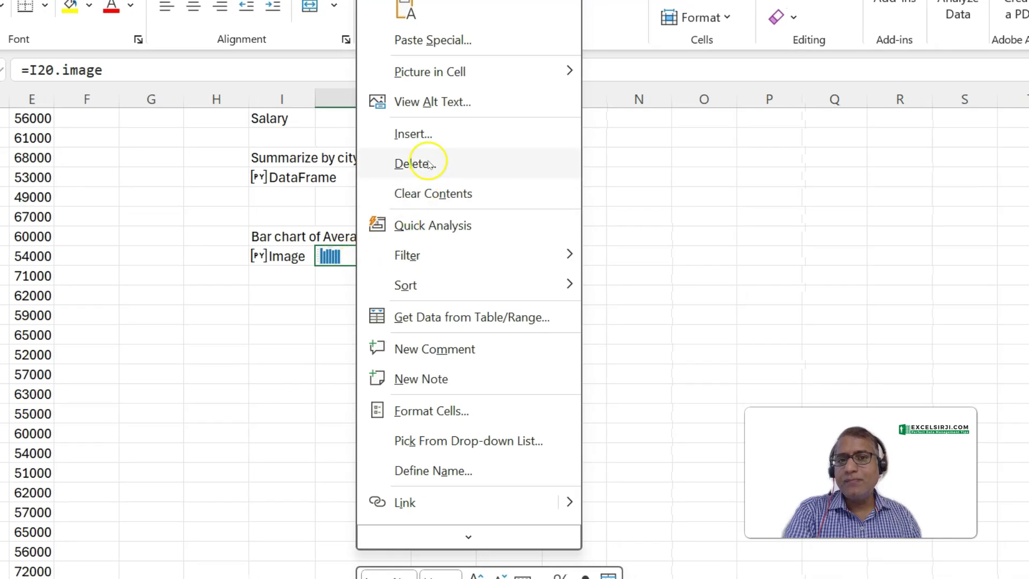
mouse_move(427, 80)
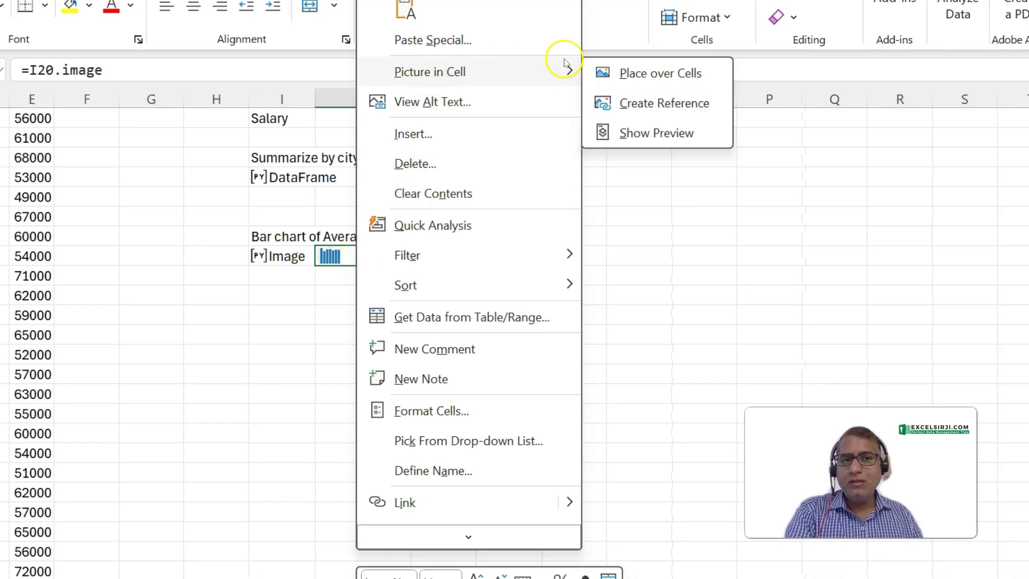
left_click(648, 74)
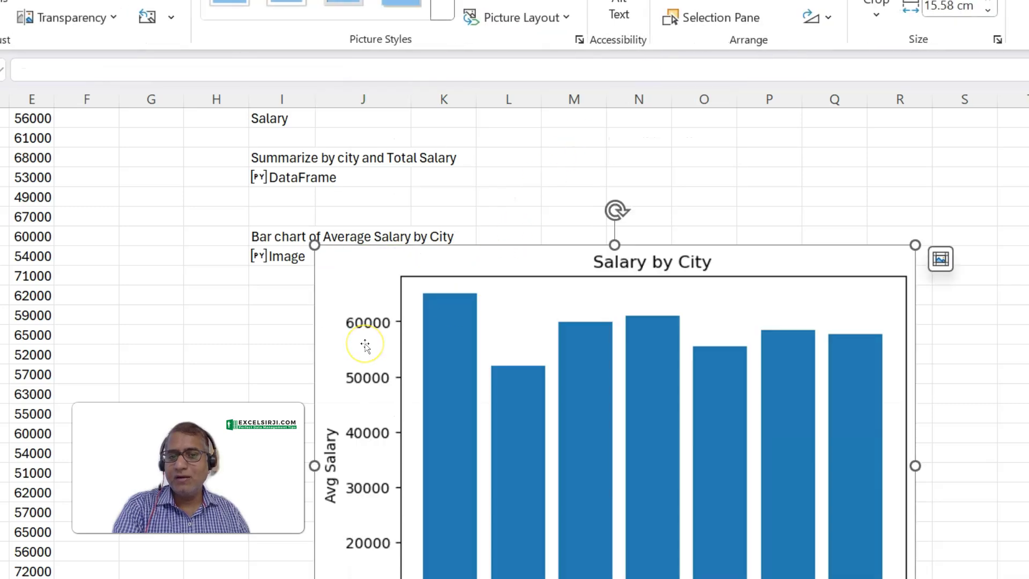
scroll(365, 346, "down", 2)
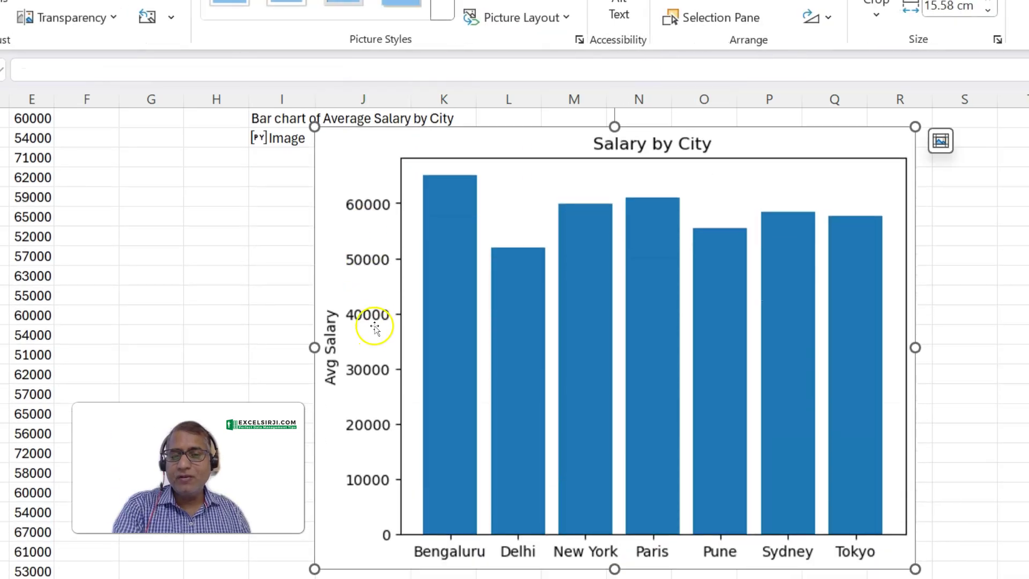
scroll(438, 328, "down", 1)
scroll(439, 331, "up", 1)
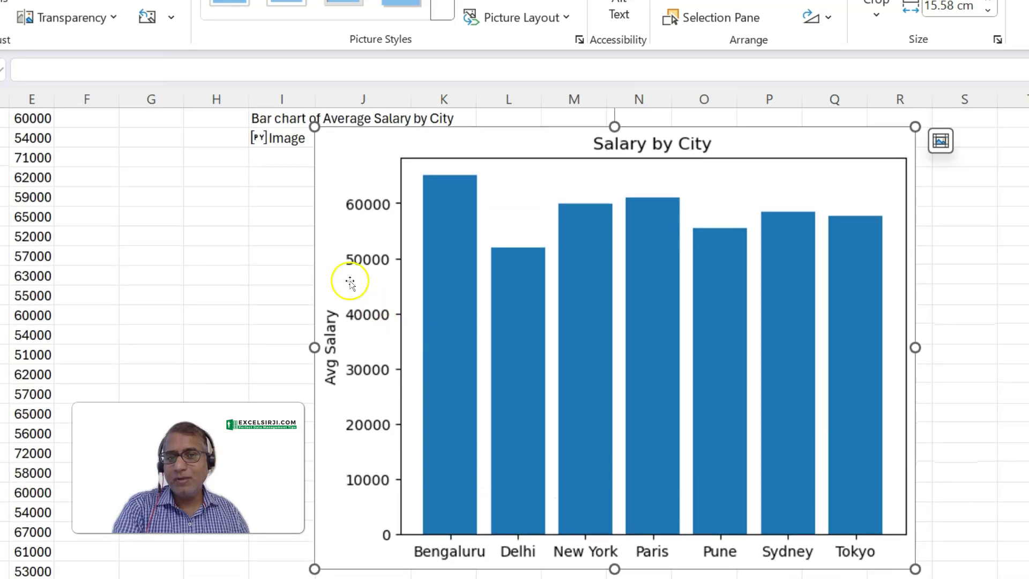
scroll(455, 299, "up", 2)
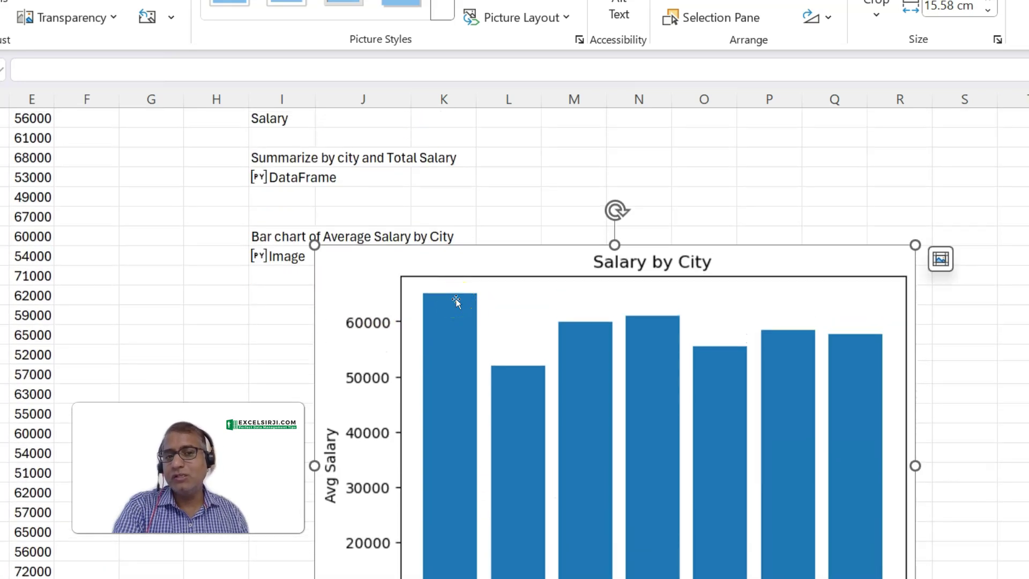